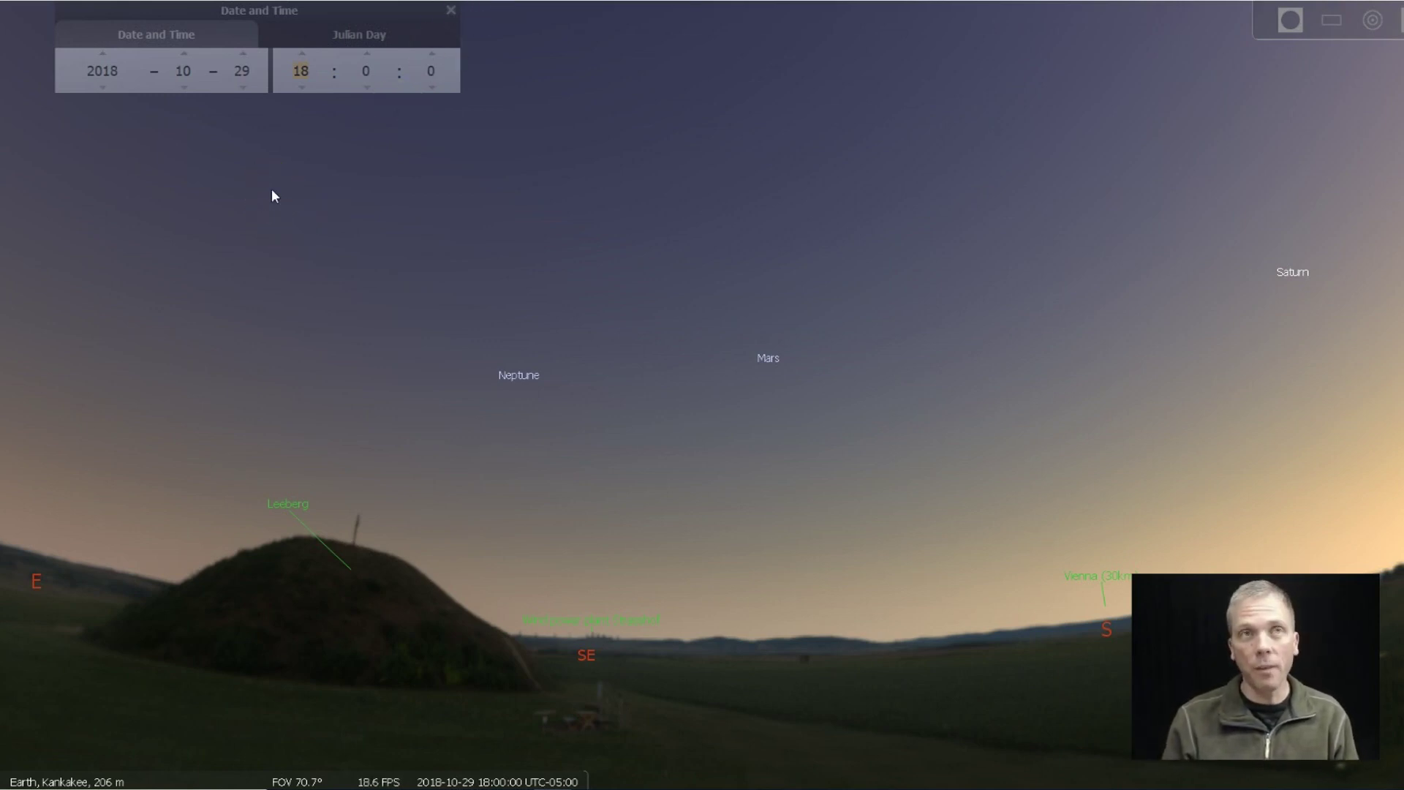
# Advance the clock to 21:00 on 2018-10-29 and select the rising Uranus to show its details
pyautogui.click(299, 54)
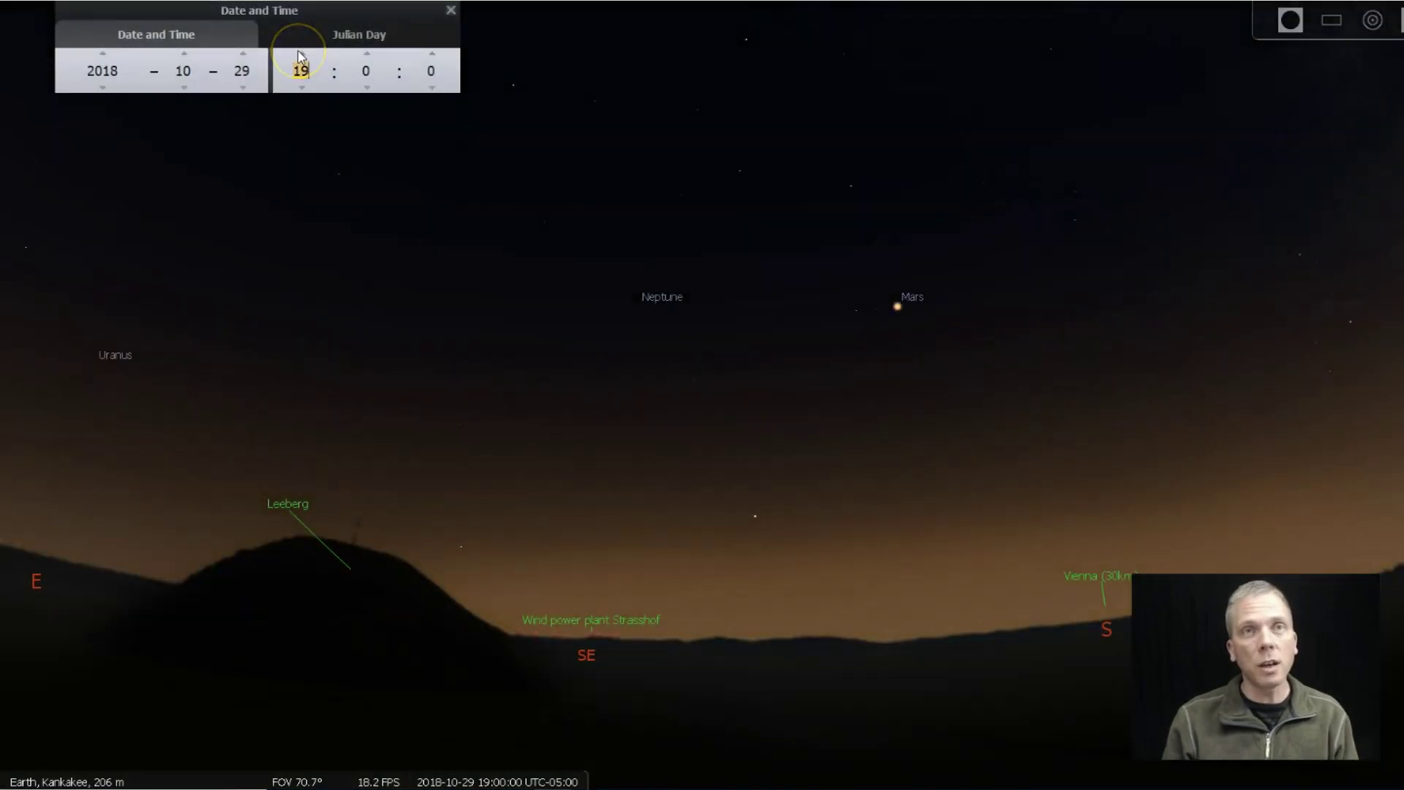
pyautogui.moveTo(413, 386); pyautogui.dragTo(601, 383)
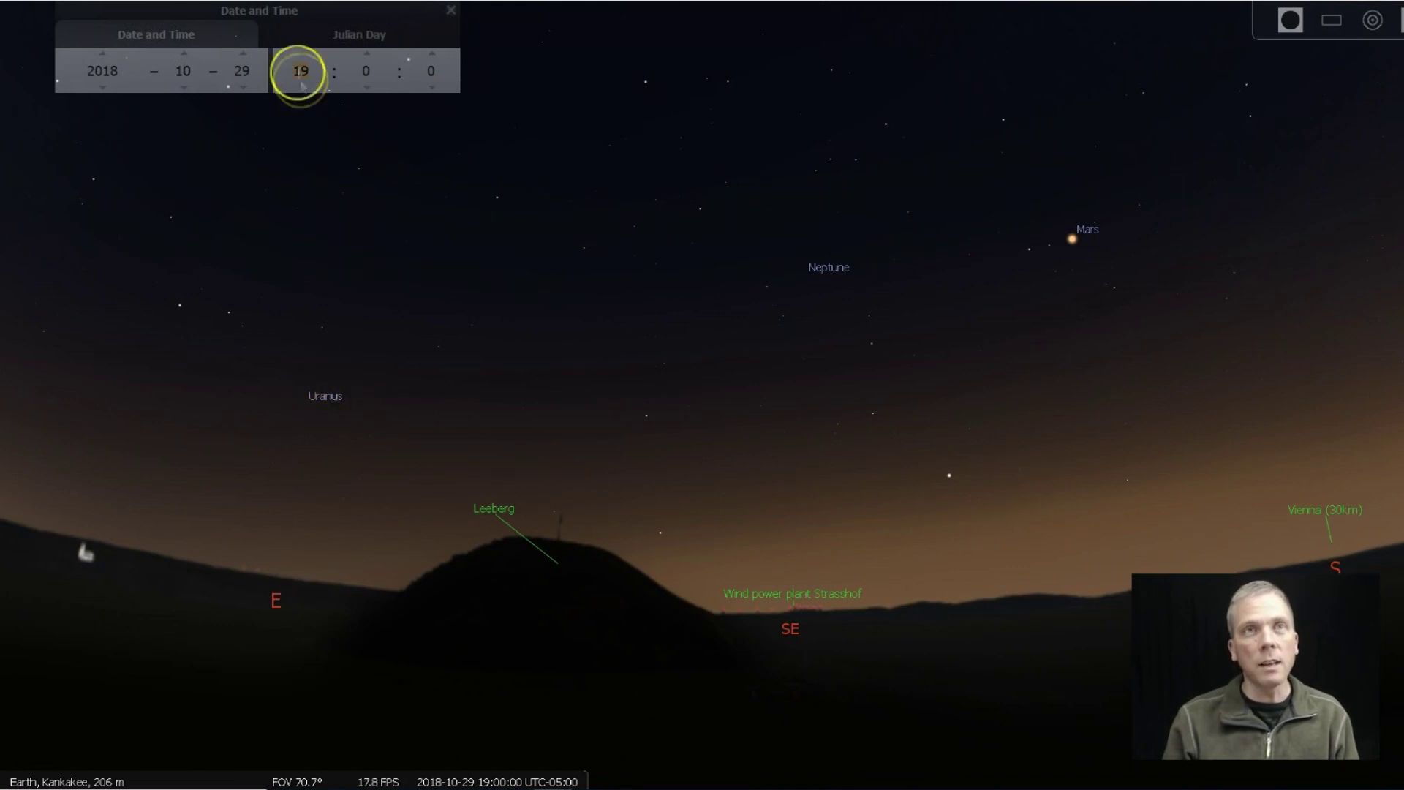
pyautogui.click(301, 55)
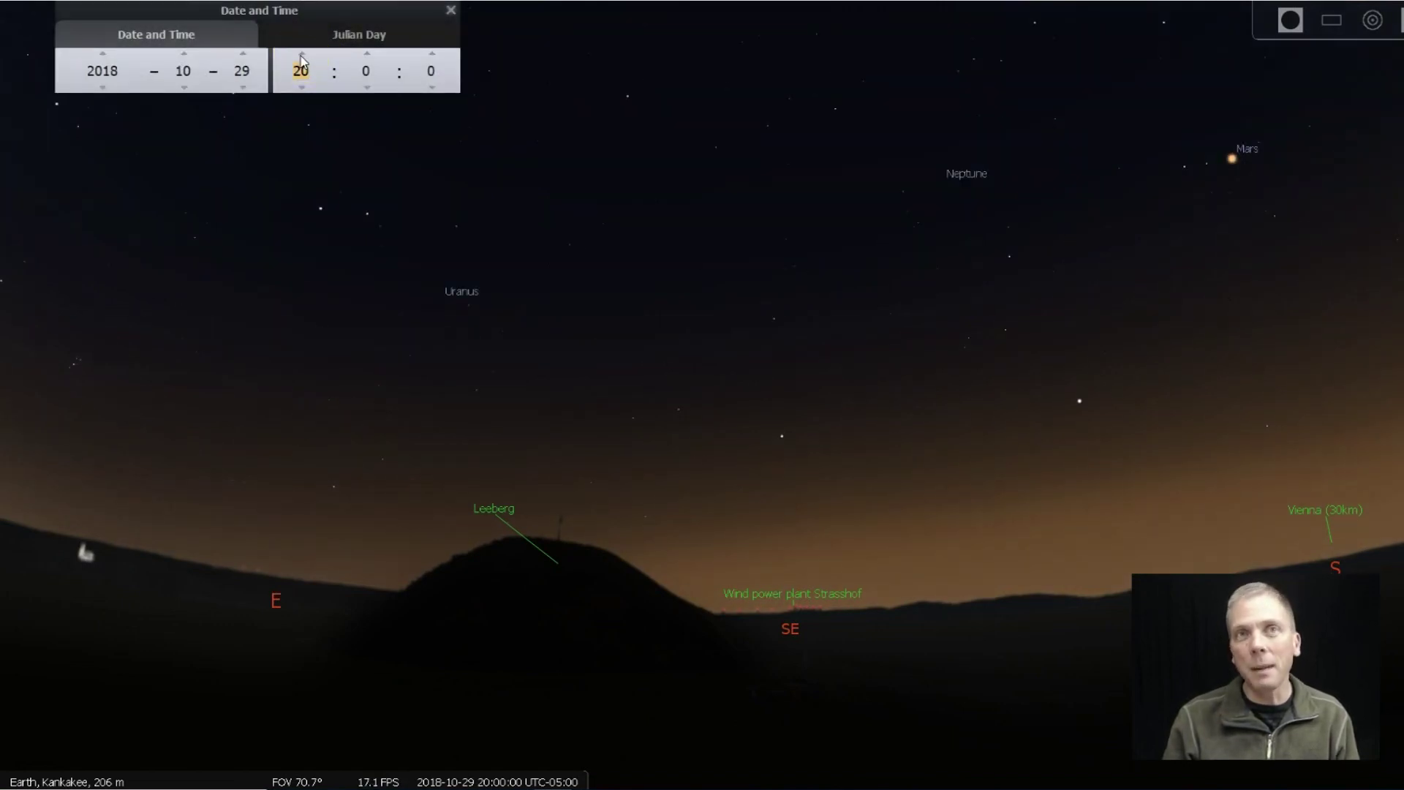
pyautogui.click(300, 54)
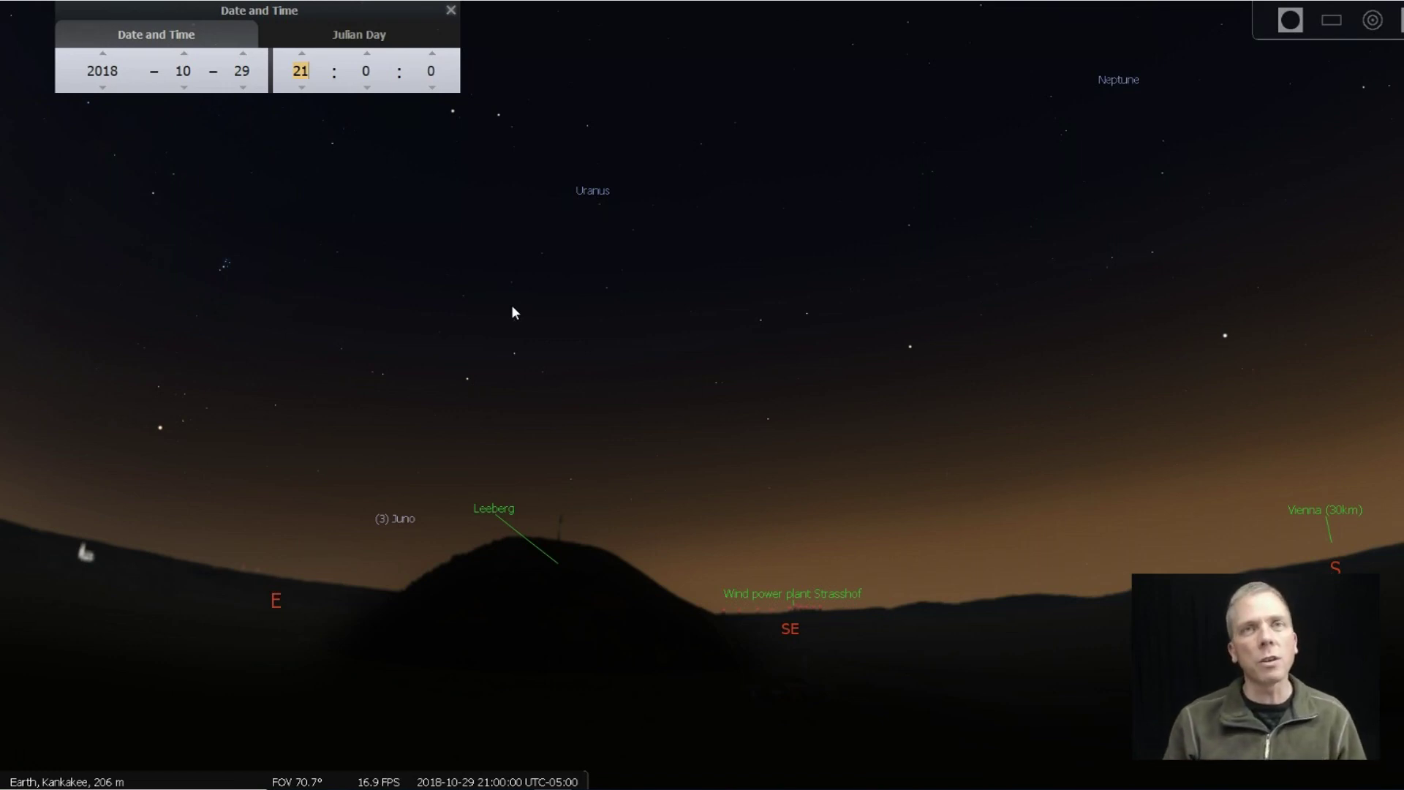
pyautogui.moveTo(658, 335); pyautogui.dragTo(699, 400)
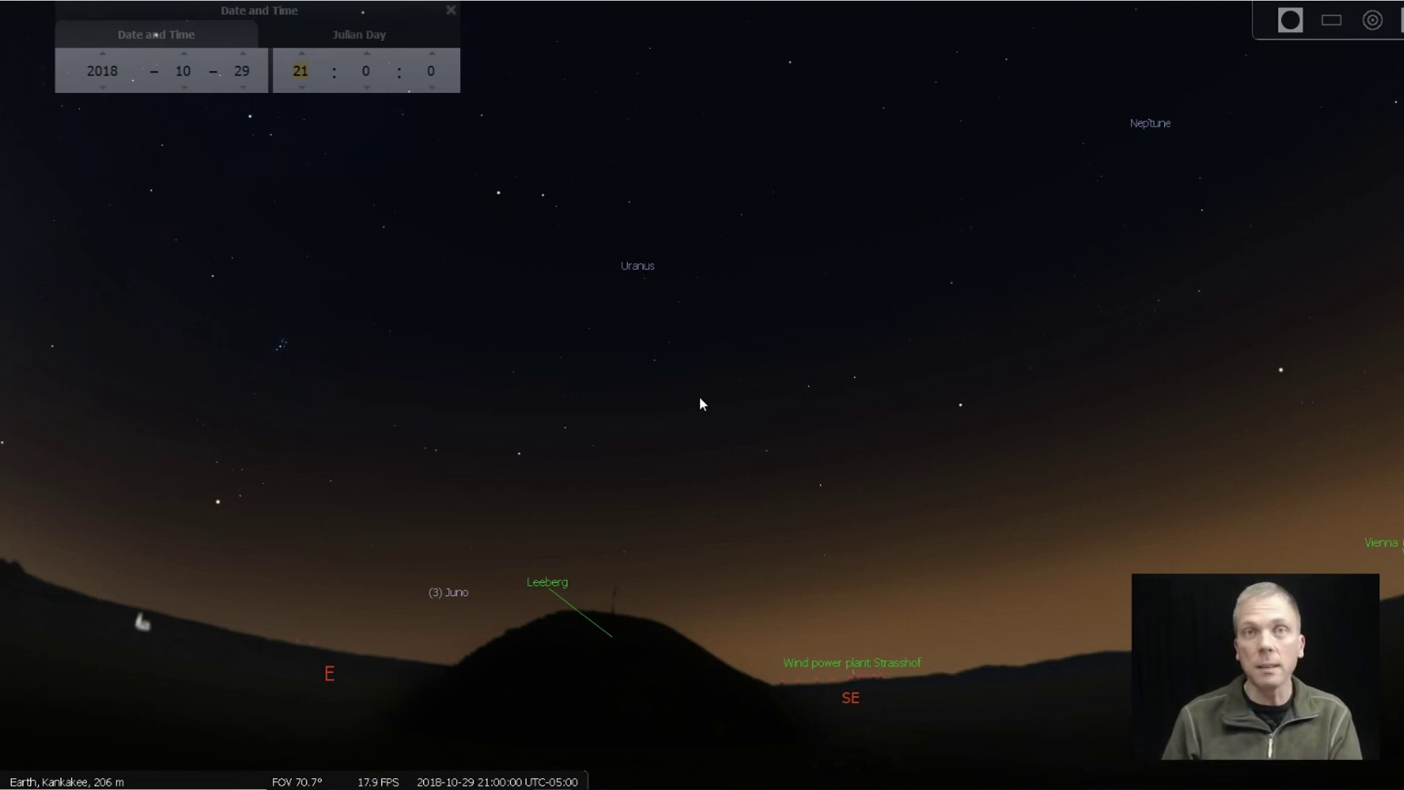
pyautogui.click(668, 358)
# Recentre on Uranus and show constellation lines and constellation names
pyautogui.moveTo(668, 358); pyautogui.dragTo(459, 575)
pyautogui.click(26, 773)
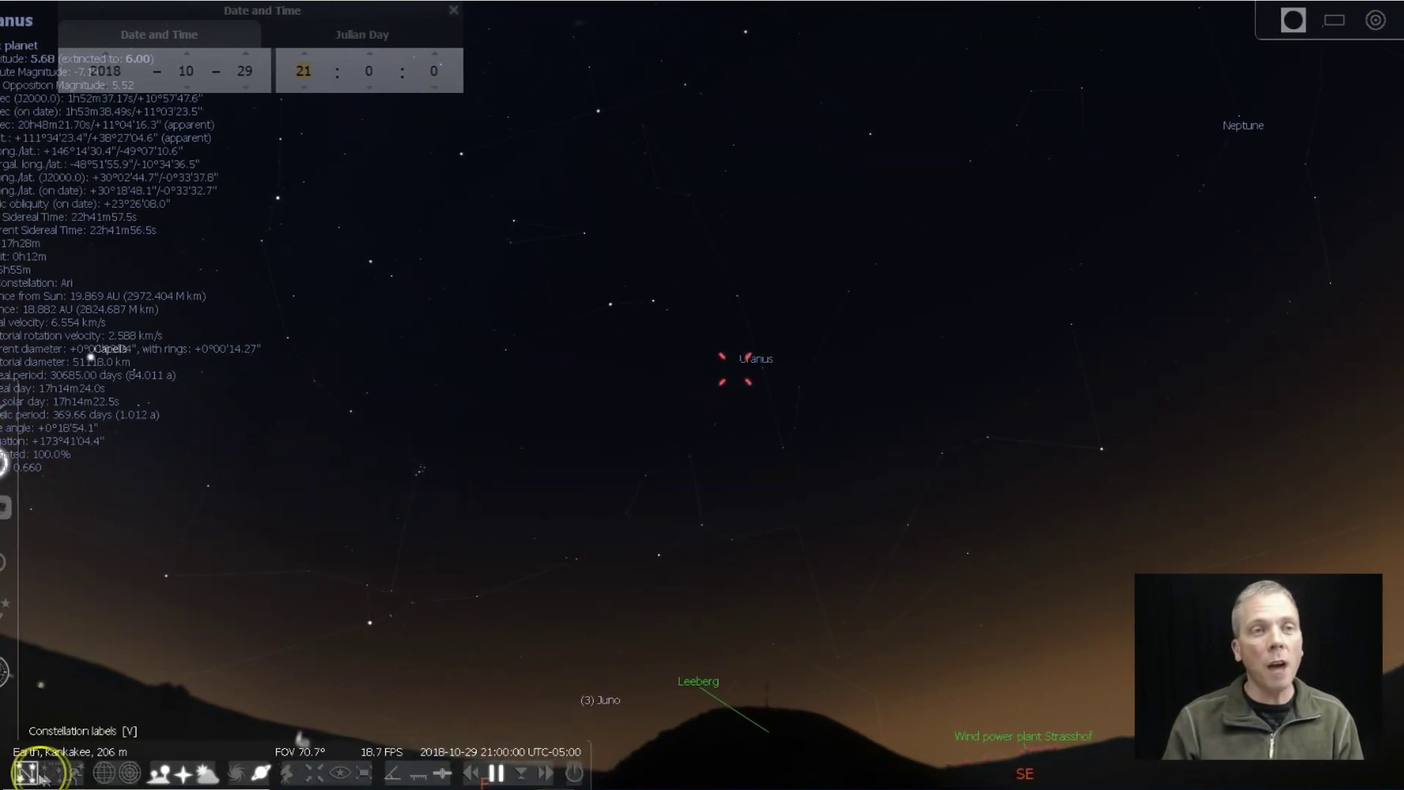
pyautogui.click(52, 773)
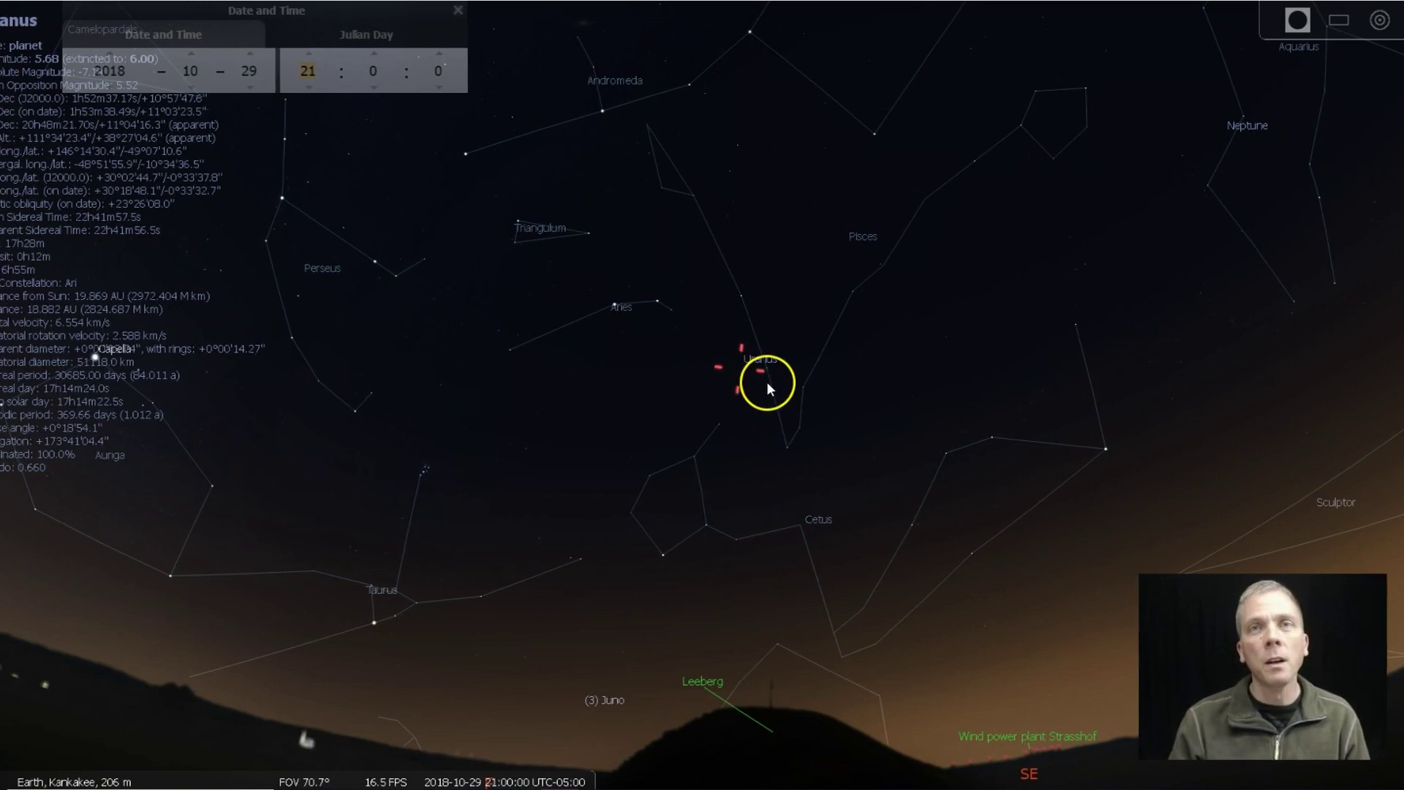
# Deselect Uranus and select the star Hamal in Aries
pyautogui.click(758, 265)
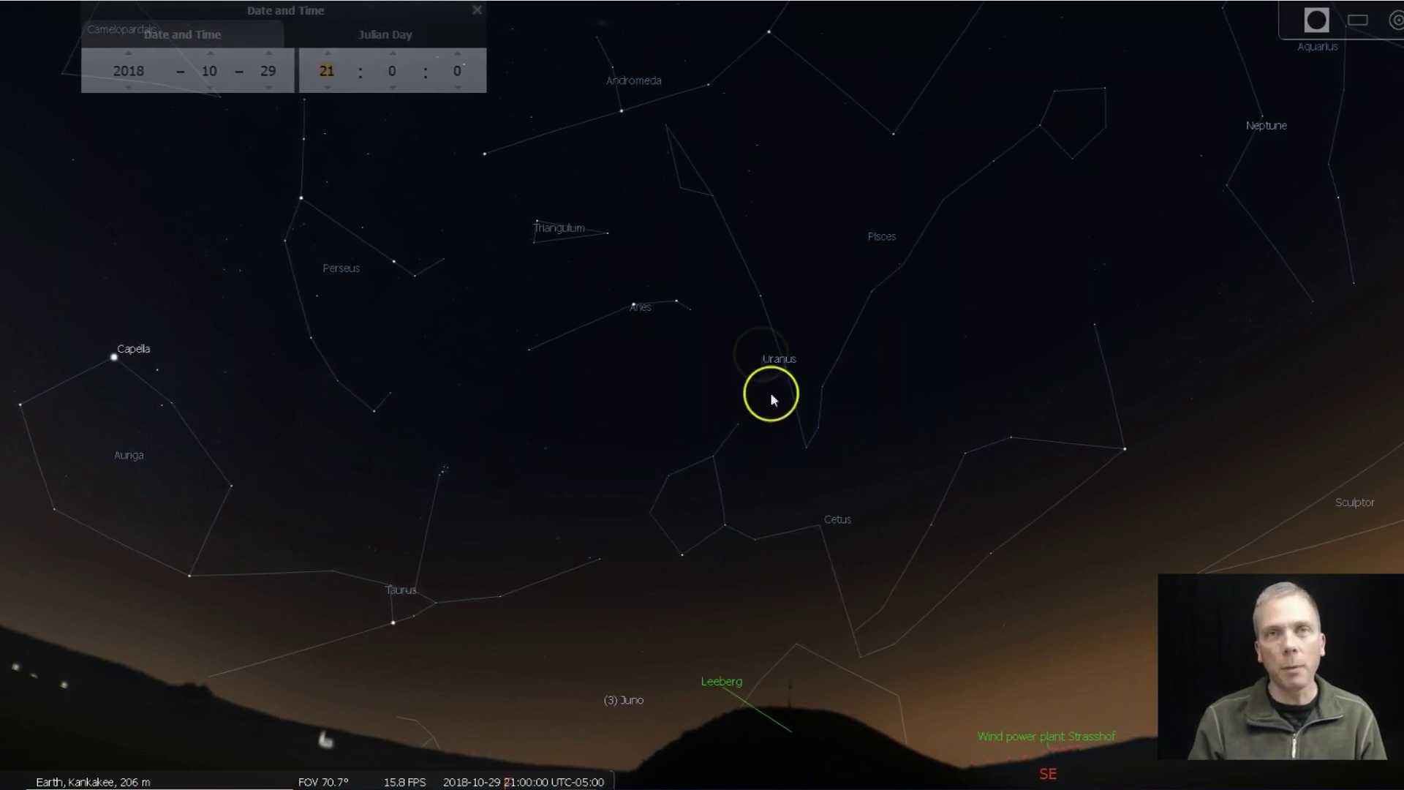
pyautogui.moveTo(744, 225); pyautogui.dragTo(743, 334)
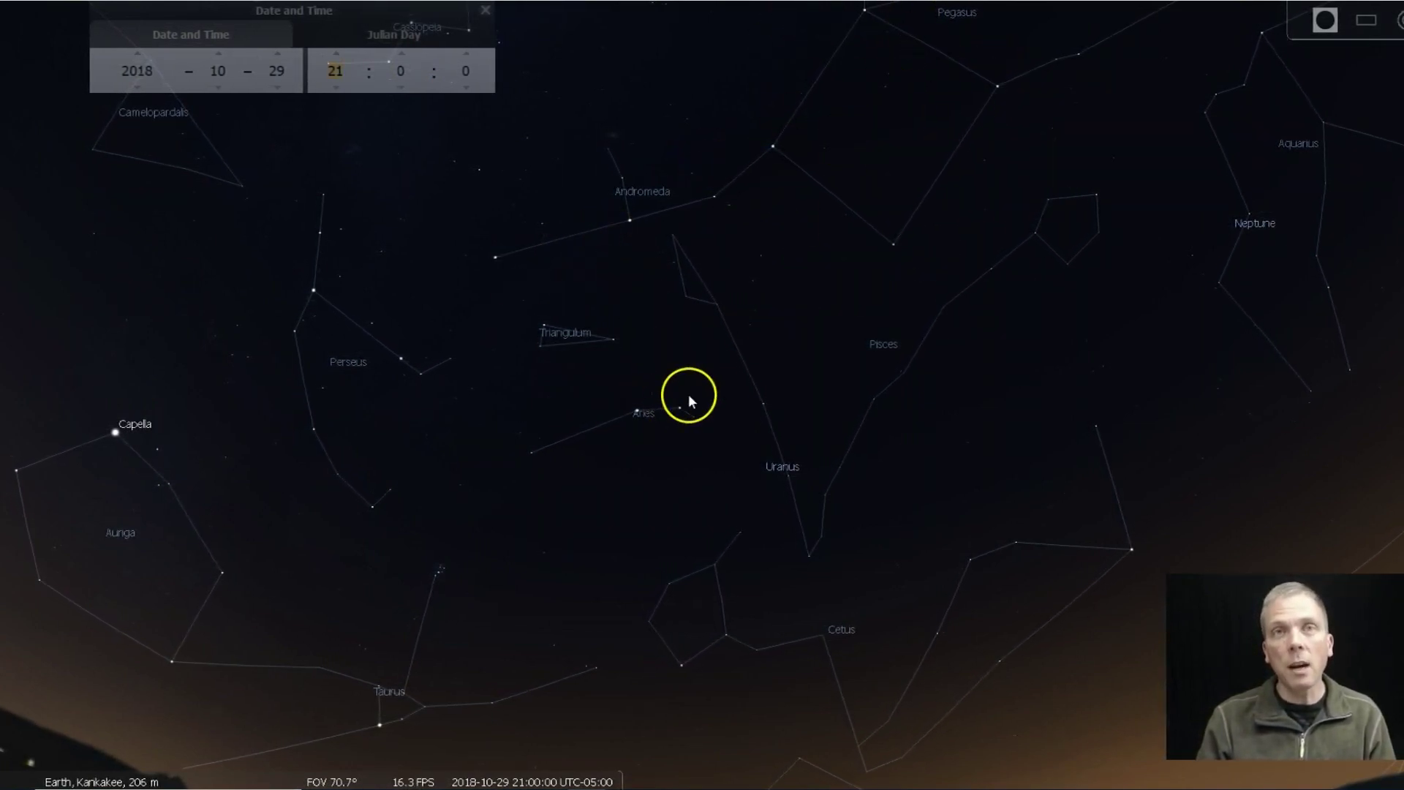
pyautogui.click(639, 412)
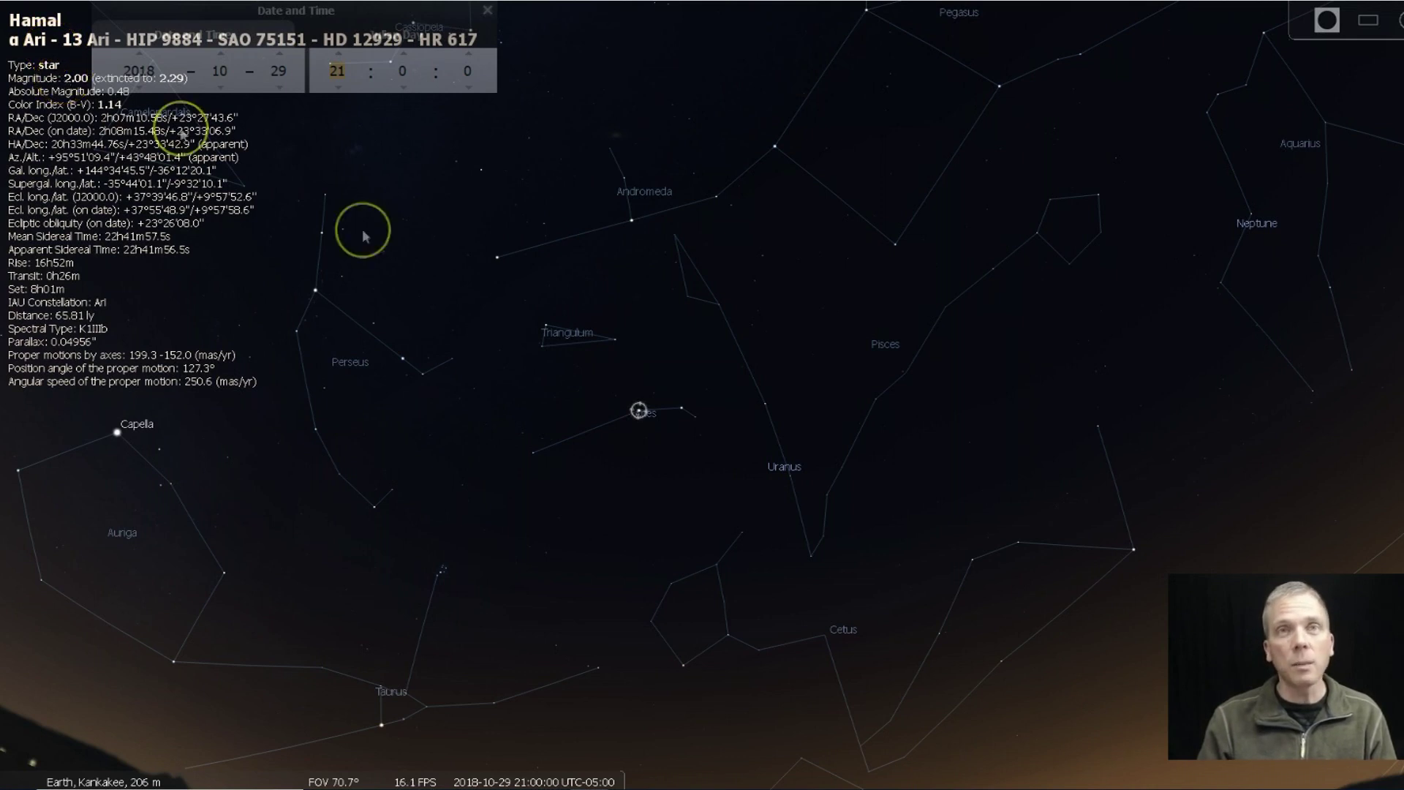
# Select Sheratan and zoom in, bringing Uranus toward the middle of the view
pyautogui.click(681, 409)
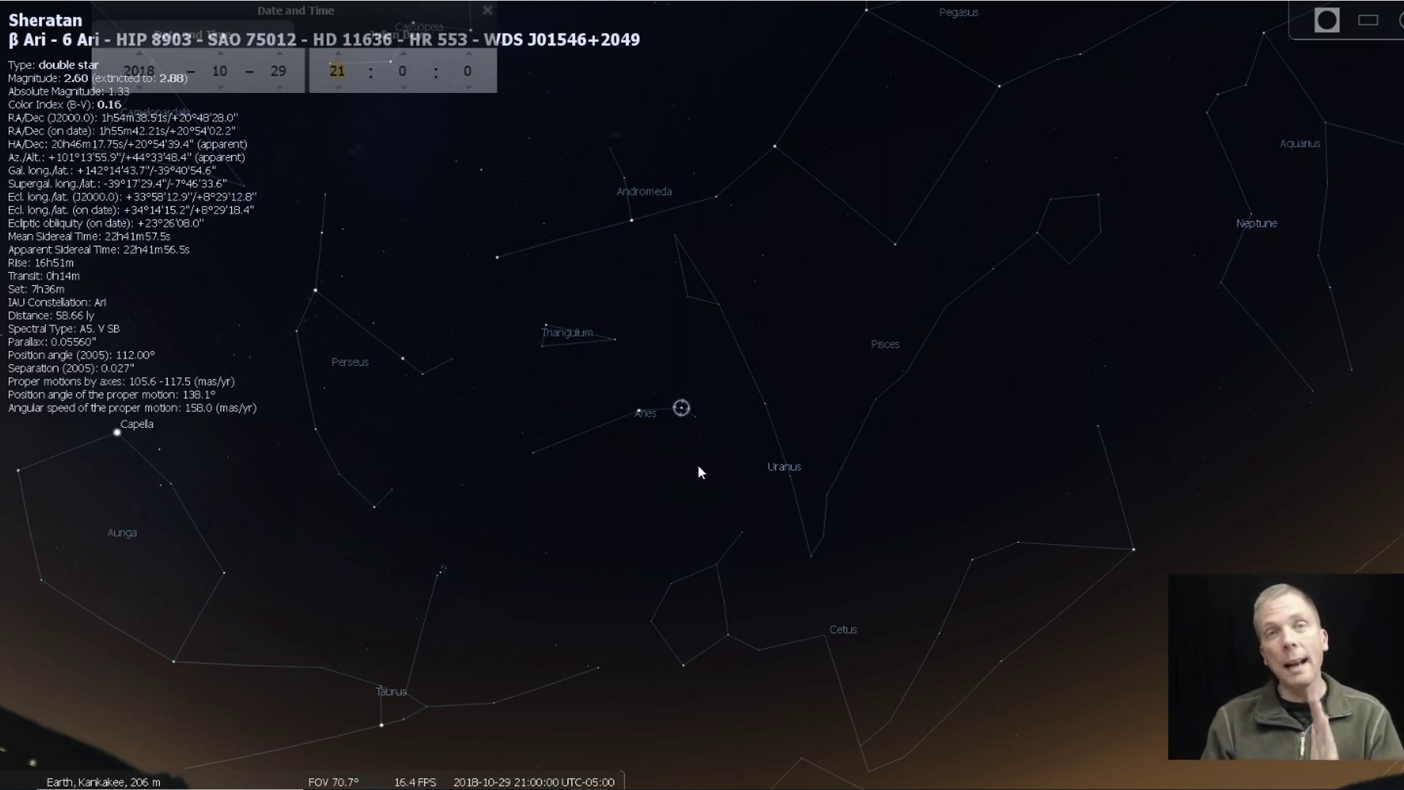
pyautogui.scroll(5, 690, 421)
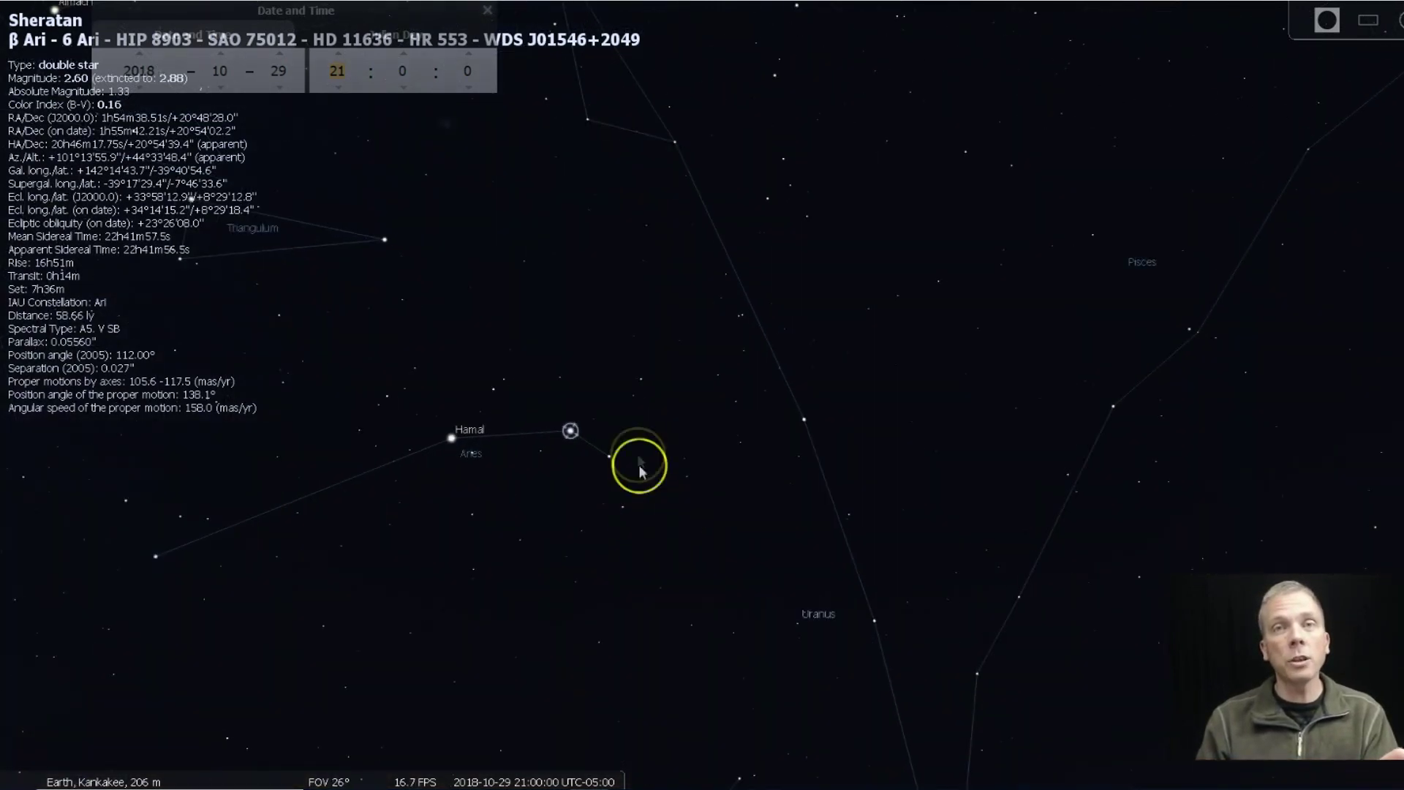
pyautogui.moveTo(636, 463); pyautogui.dragTo(637, 338)
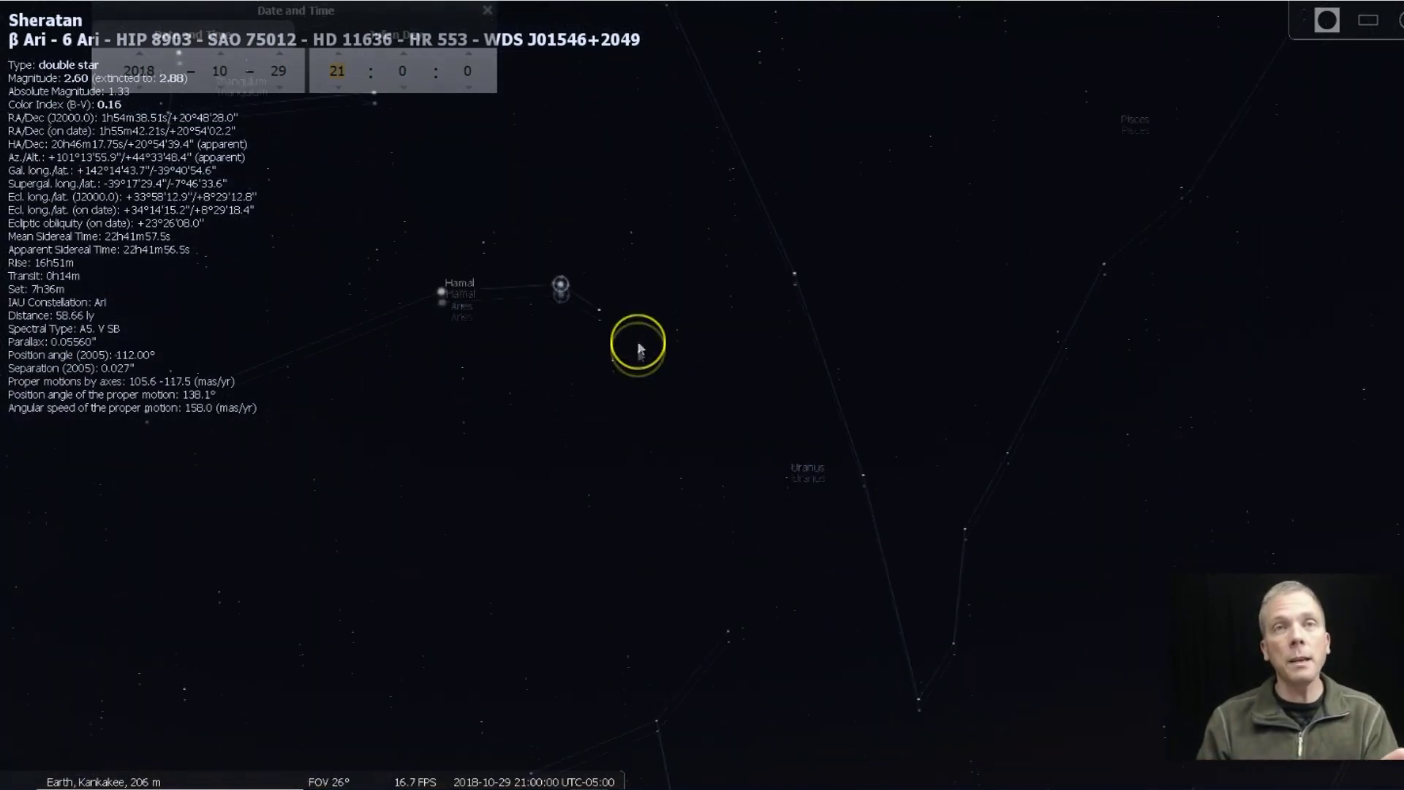
# Reselect Hamal and frame Hamal, Sheratan and Uranus in a roughly 22° field
pyautogui.click(440, 276)
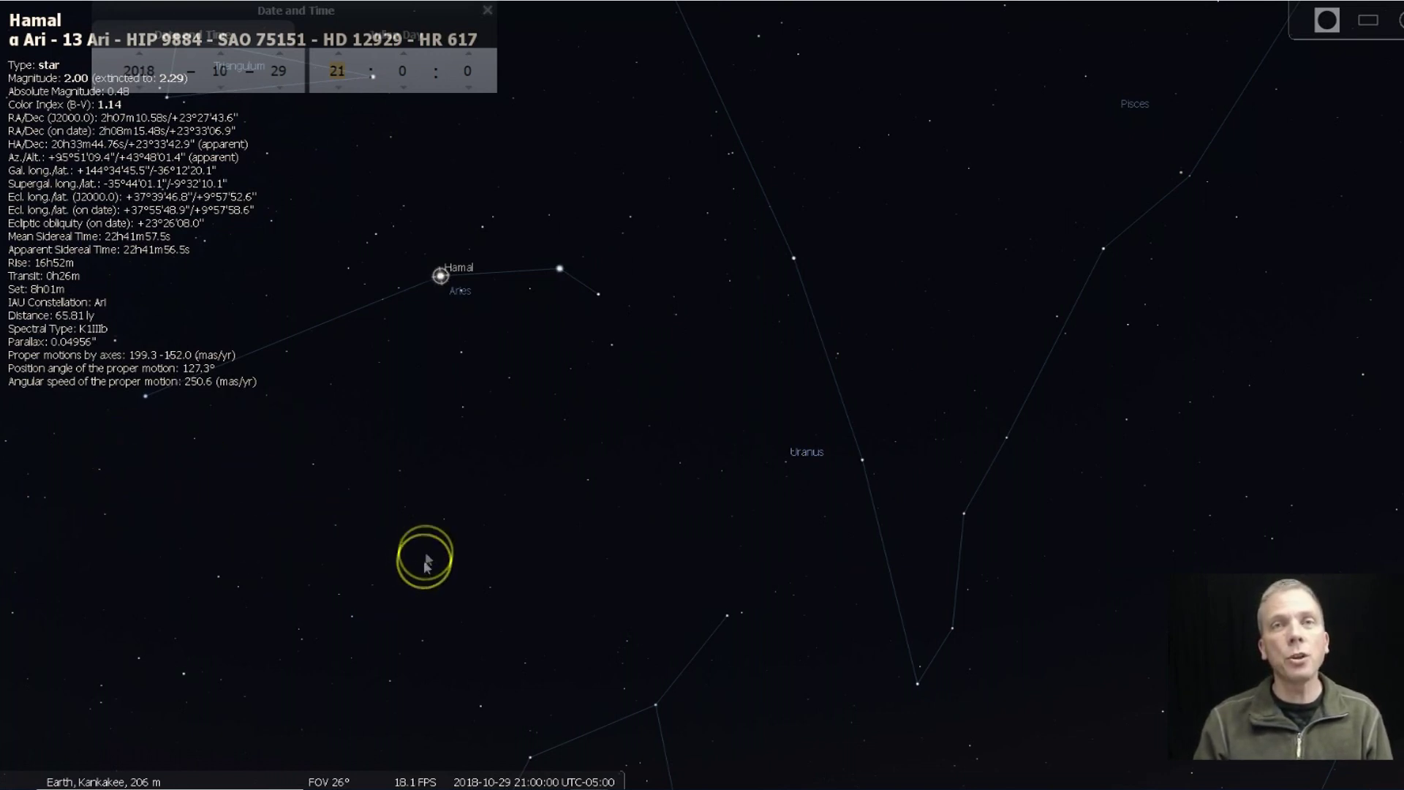
pyautogui.moveTo(424, 557); pyautogui.dragTo(445, 467)
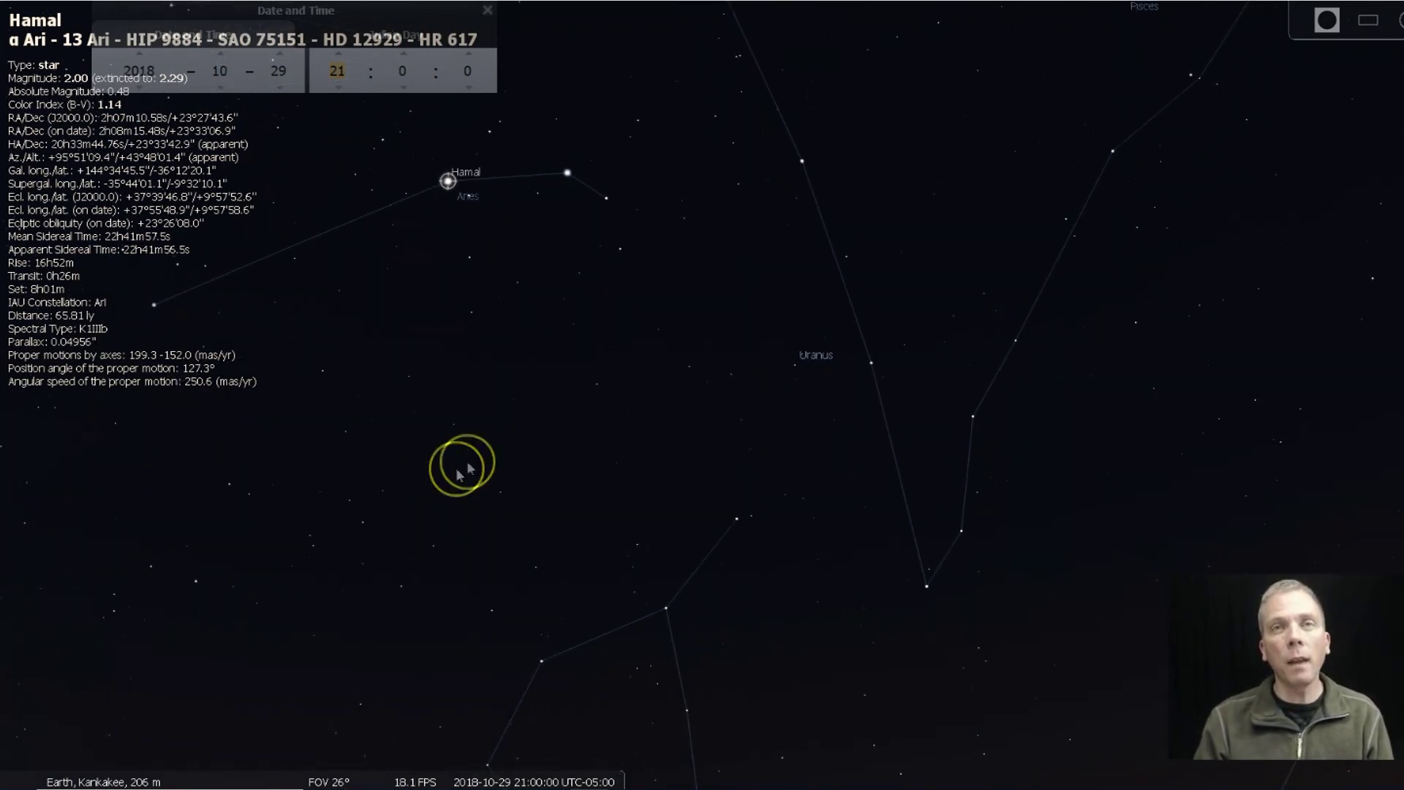
pyautogui.scroll(2, 520, 432)
pyautogui.moveTo(520, 432); pyautogui.dragTo(538, 489)
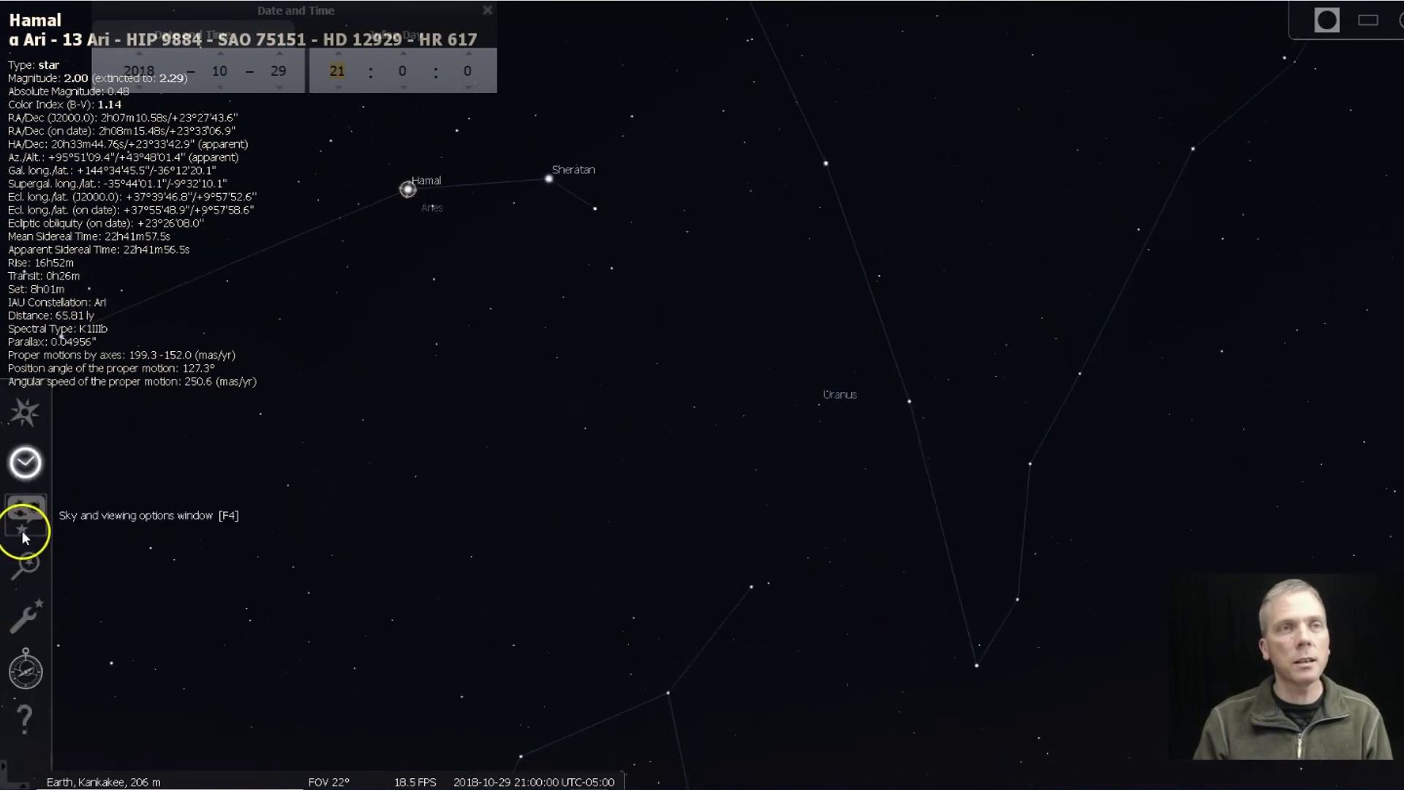
pyautogui.click(31, 514)
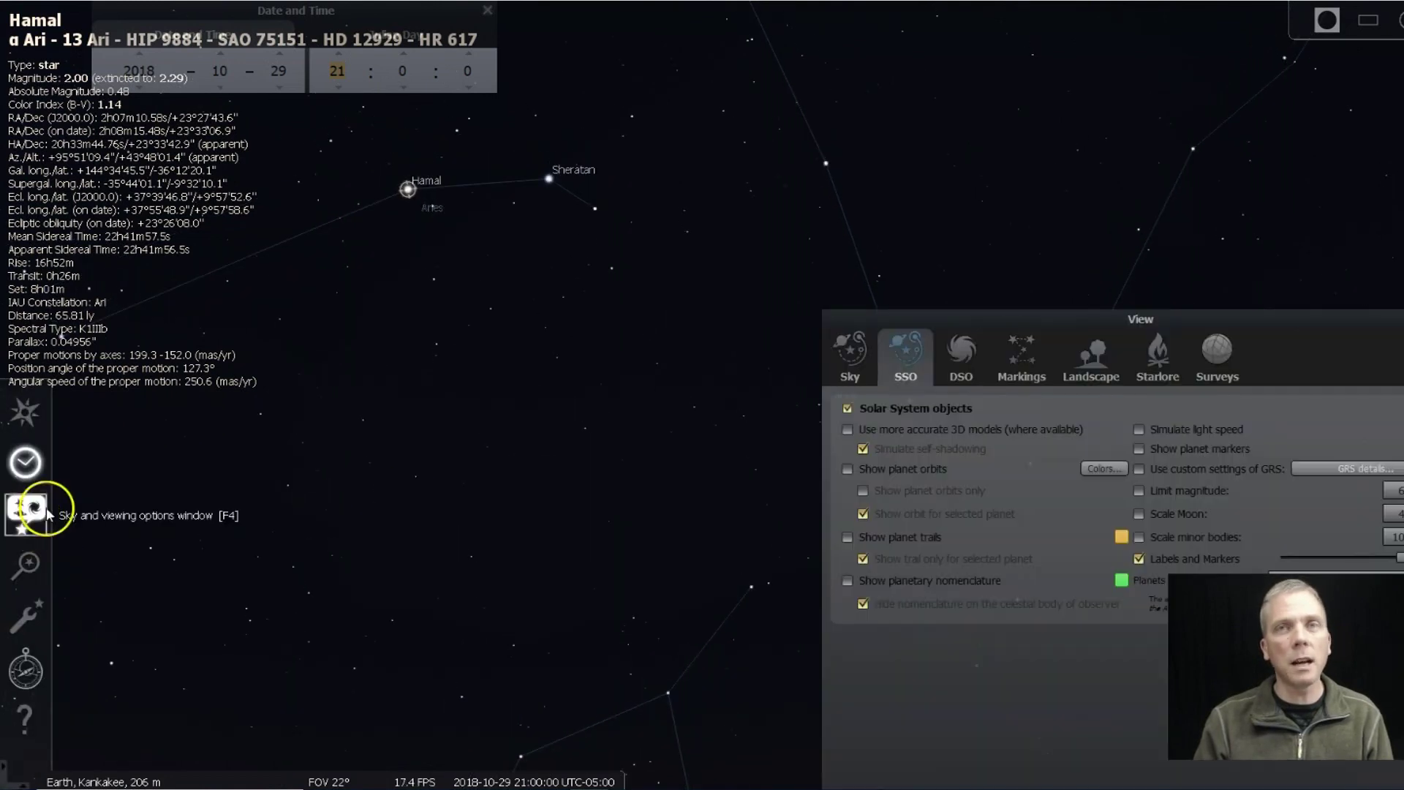
pyautogui.click(857, 366)
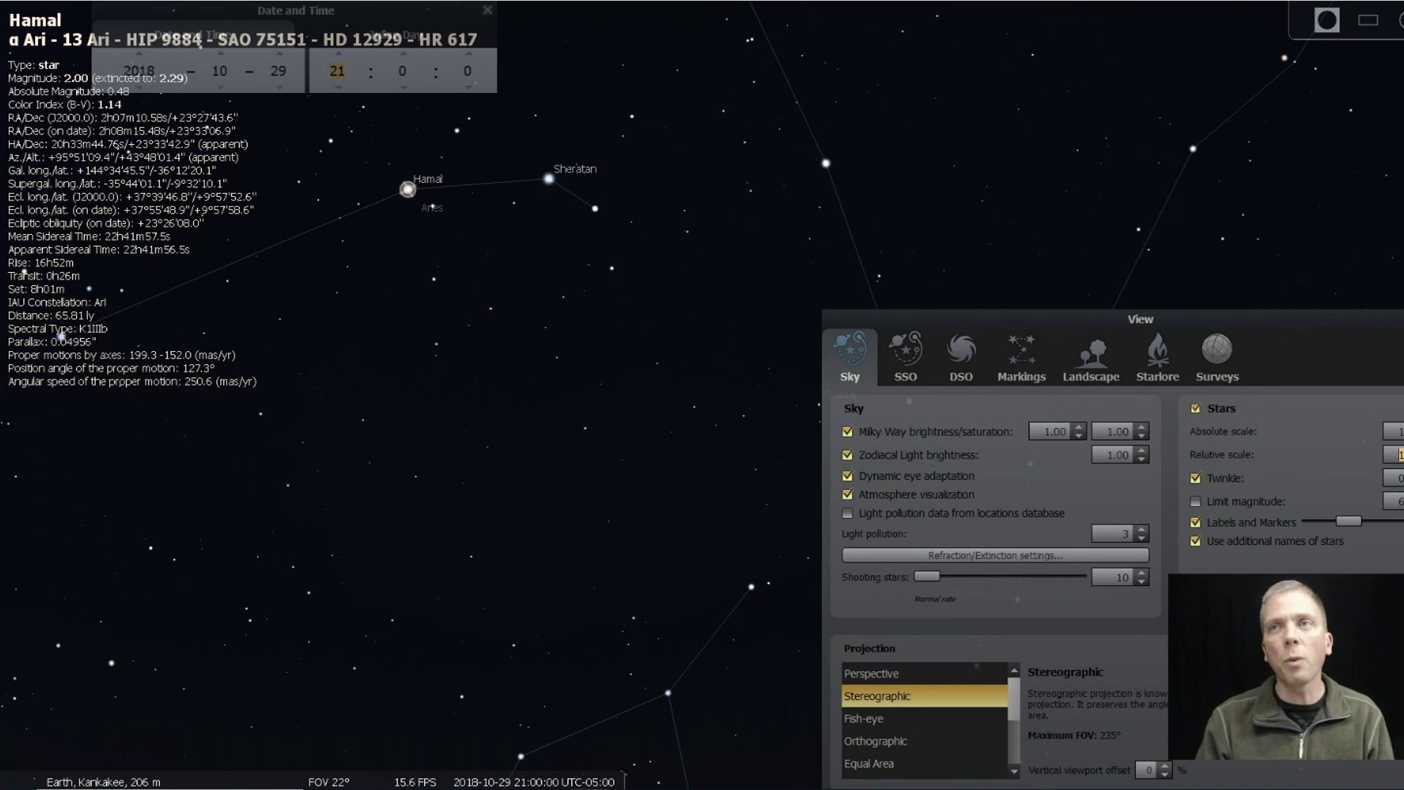
pyautogui.press('F4')
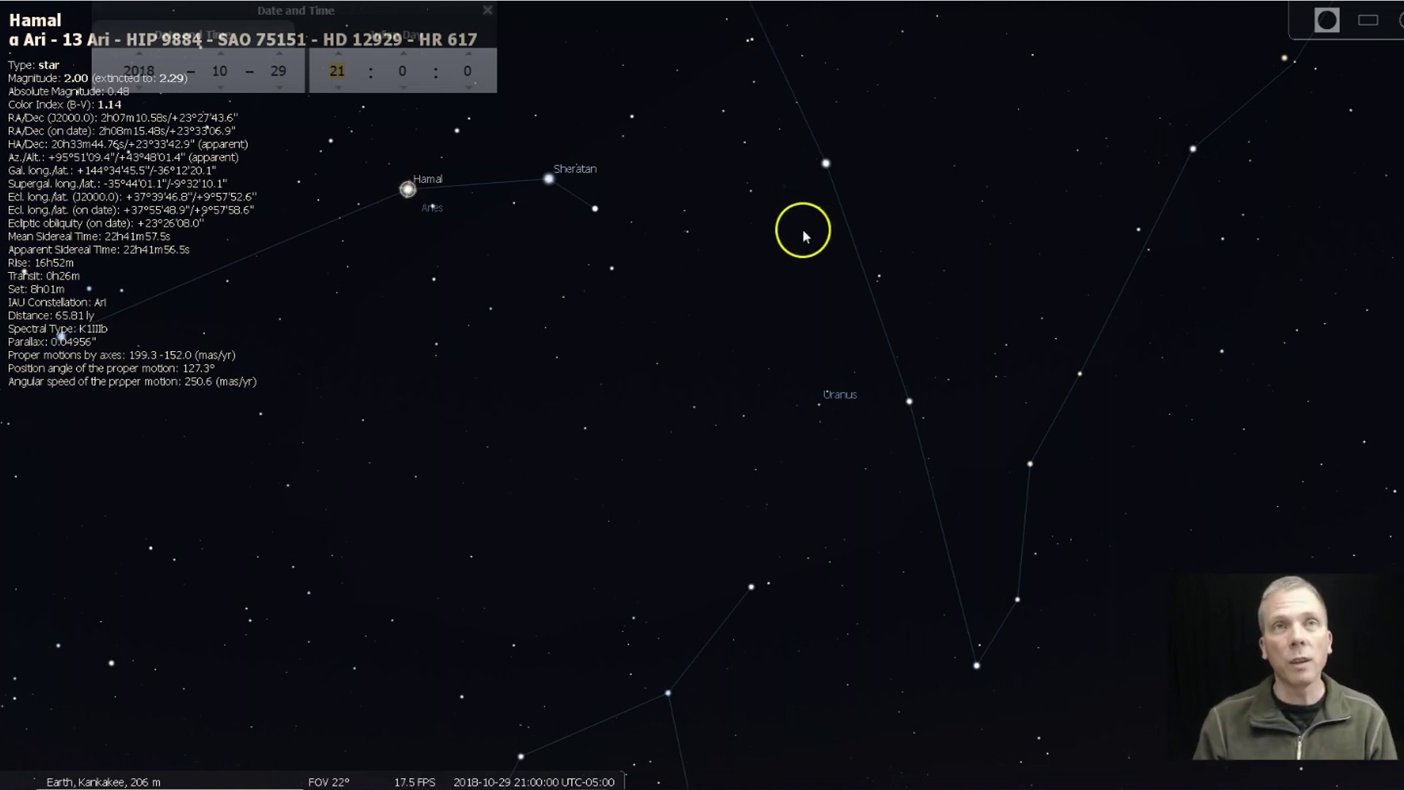
pyautogui.moveTo(797, 251); pyautogui.dragTo(807, 291)
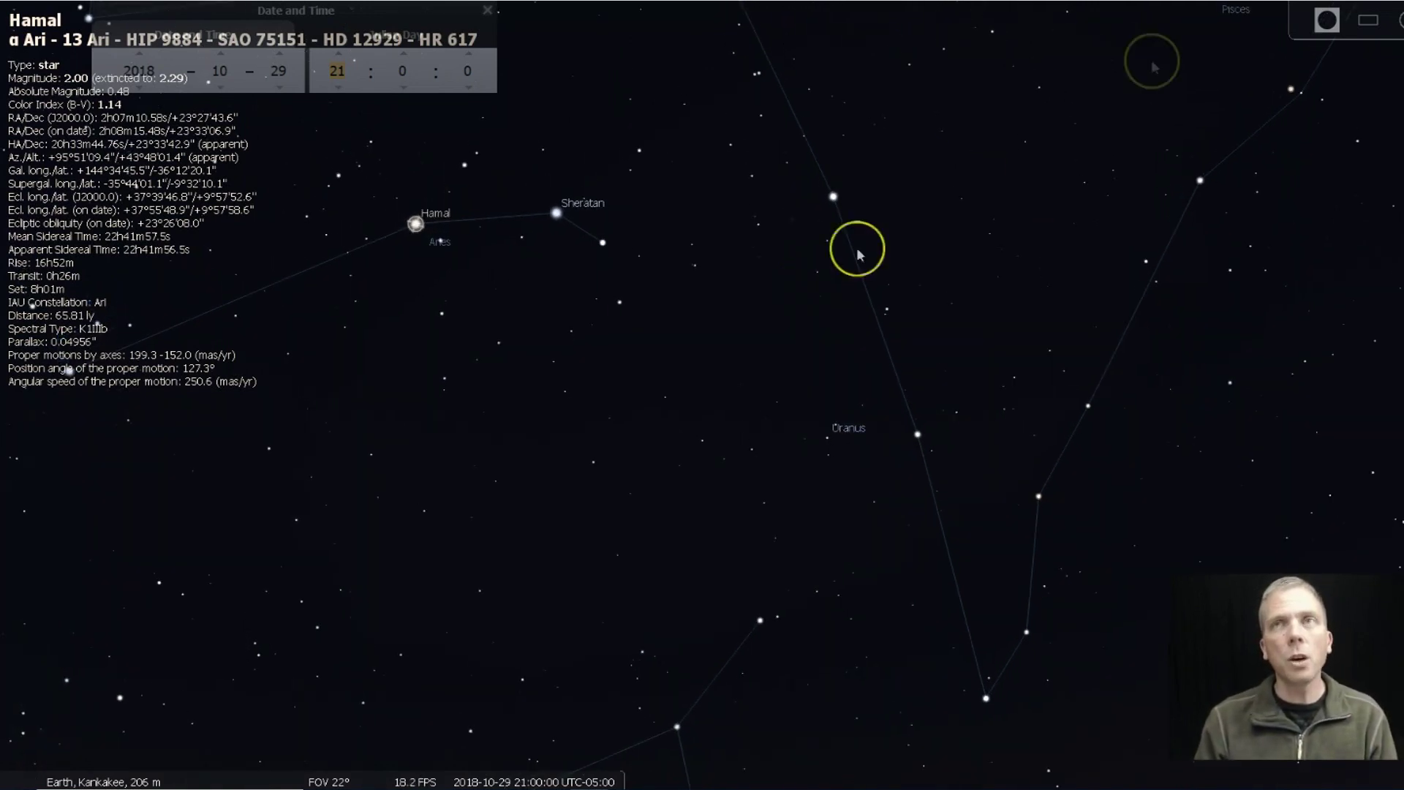
# Select a faint star and switch to the Oculars 7x50 binocular field
pyautogui.click(464, 217)
pyautogui.click(1290, 20)
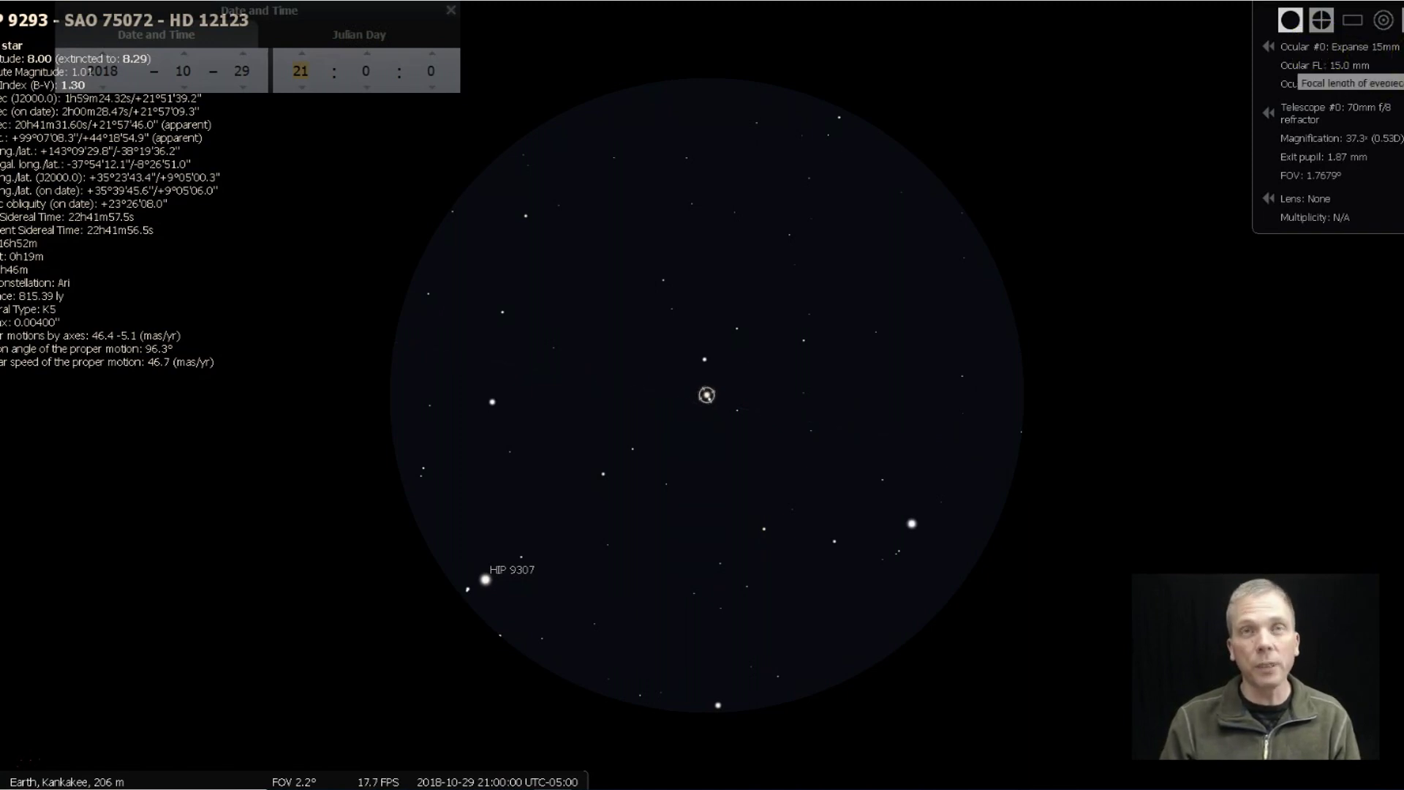
pyautogui.click(1400, 48)
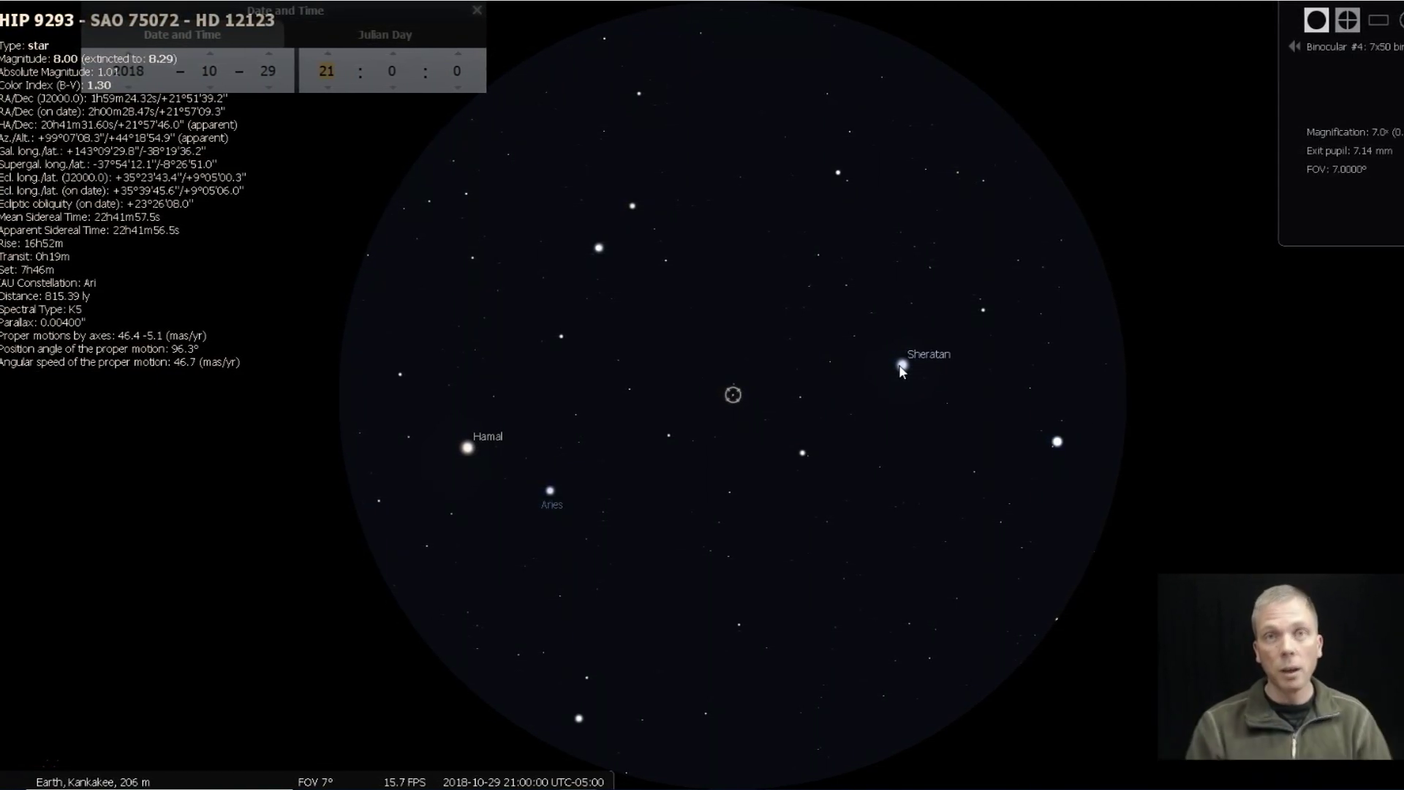
# Select and centre Mesarthim, then return to the wide 22° sky
pyautogui.click(916, 377)
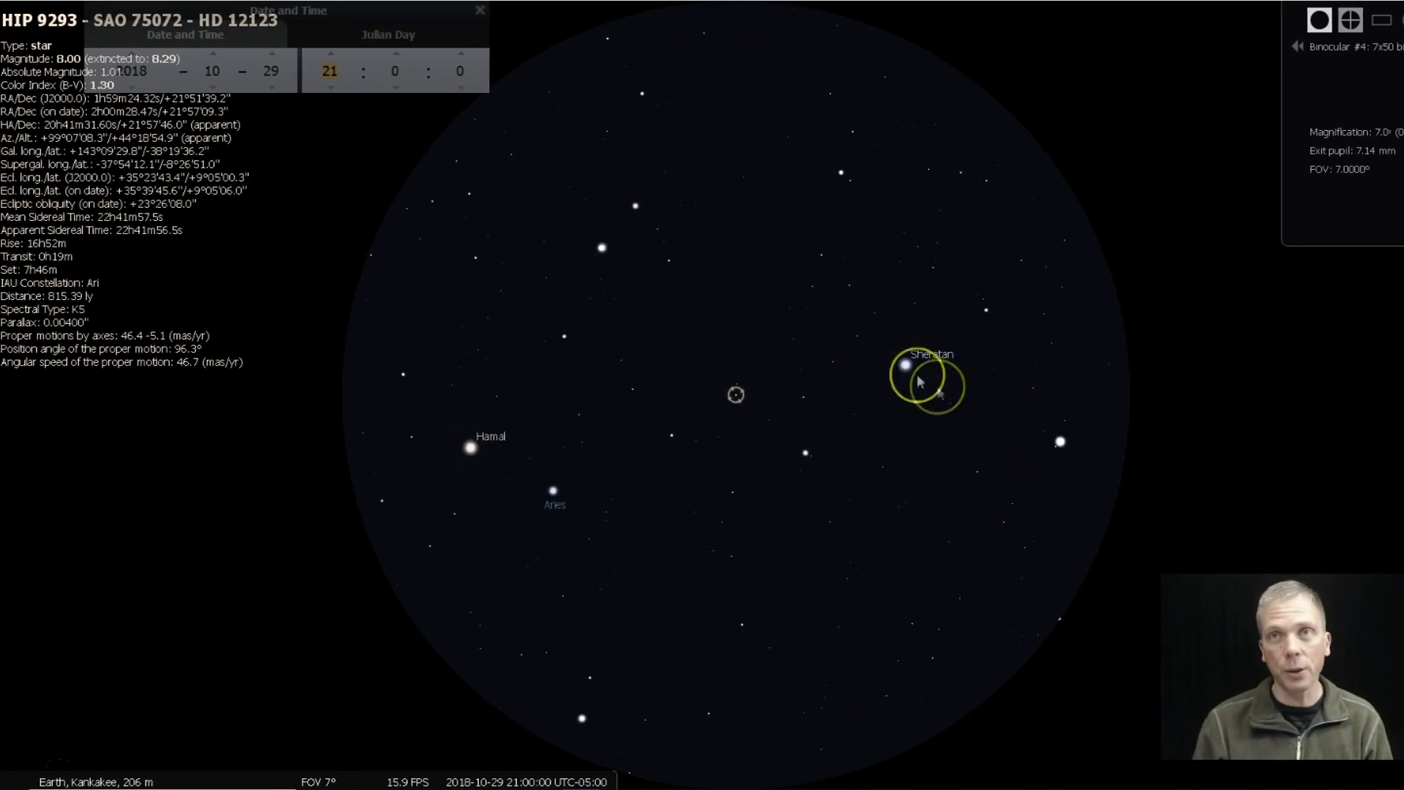
pyautogui.click(1060, 441)
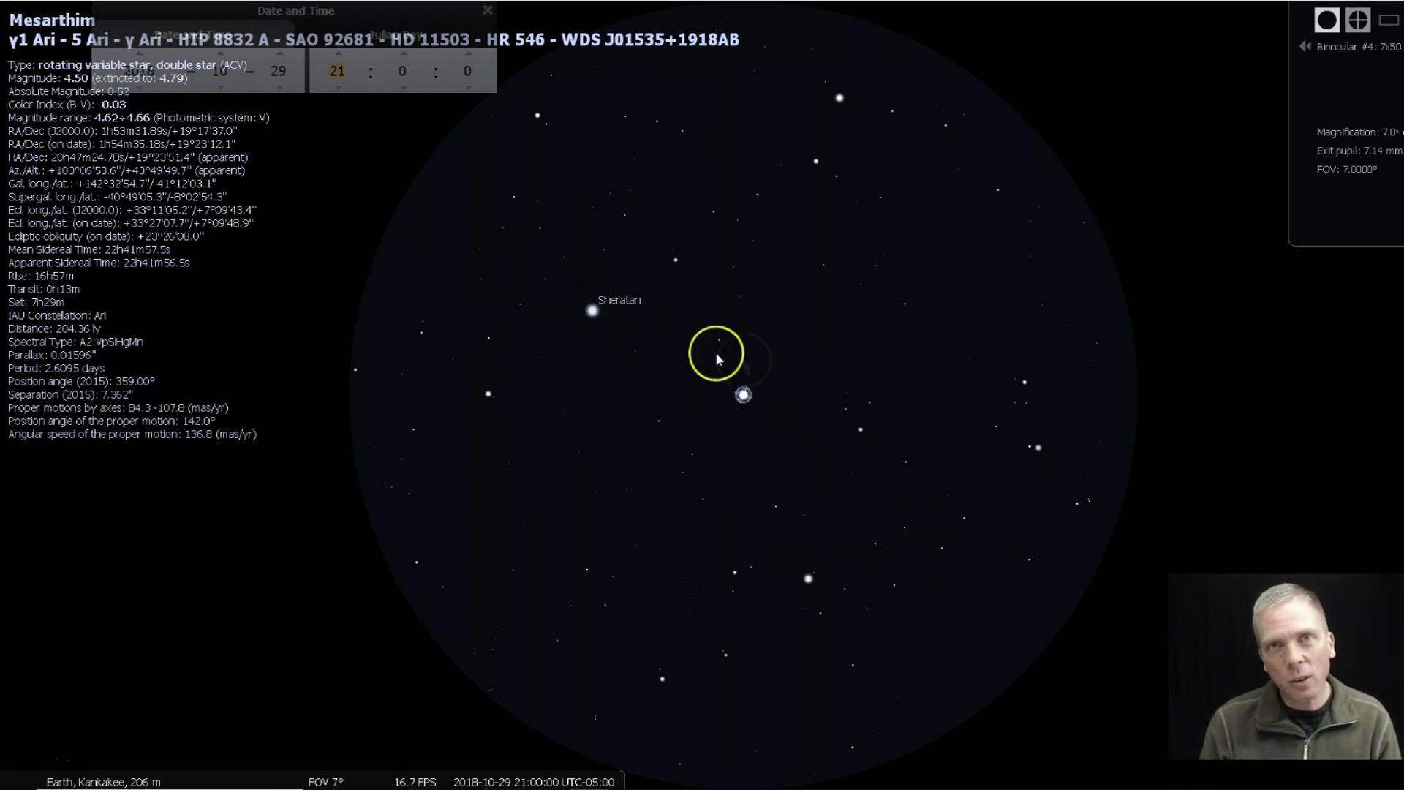
pyautogui.click(1328, 20)
# Turn on Angle Measure with Ctrl+A and measure from Sheratan toward Uranus
pyautogui.moveTo(539, 764)
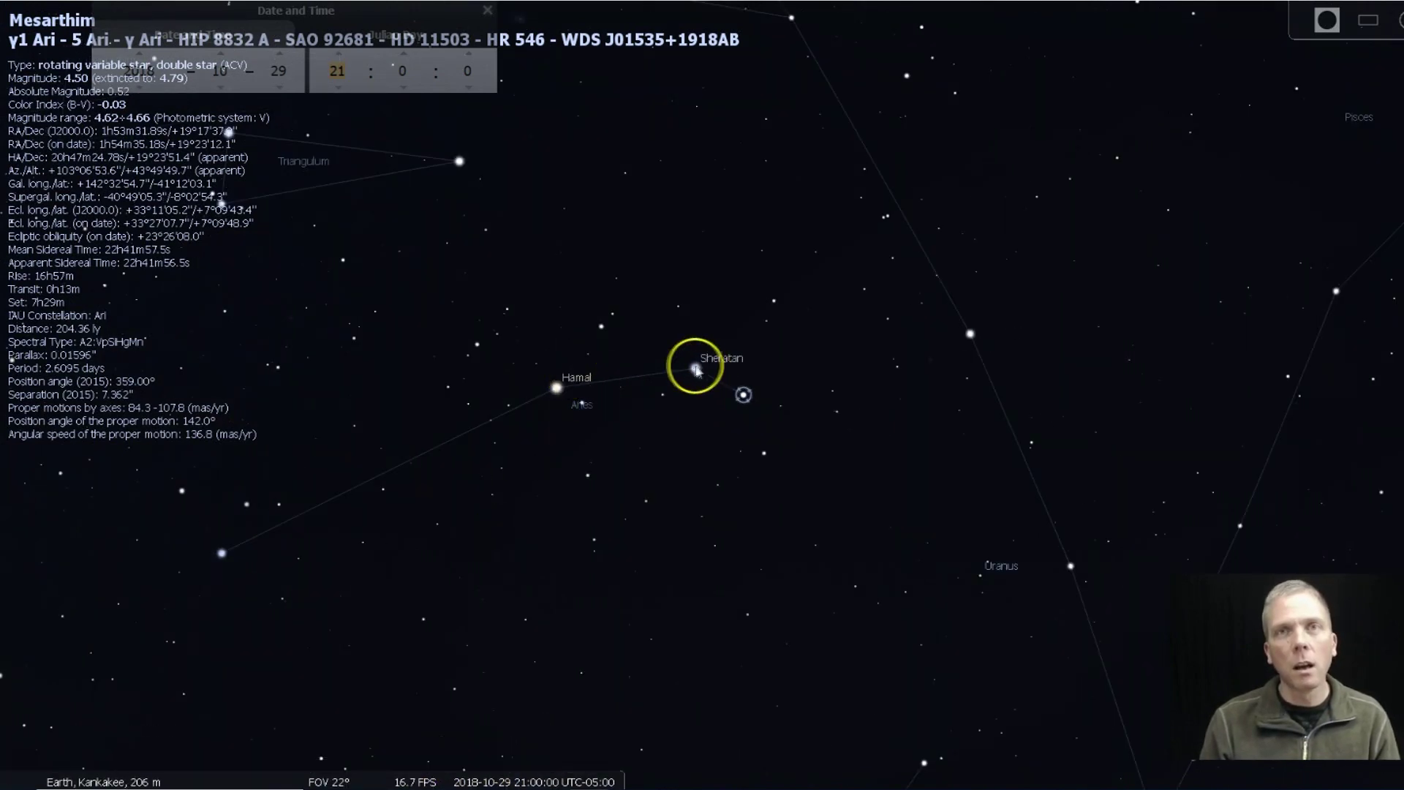
pyautogui.hotkey('ctrl', 'a')
pyautogui.moveTo(695, 369); pyautogui.dragTo(982, 573)
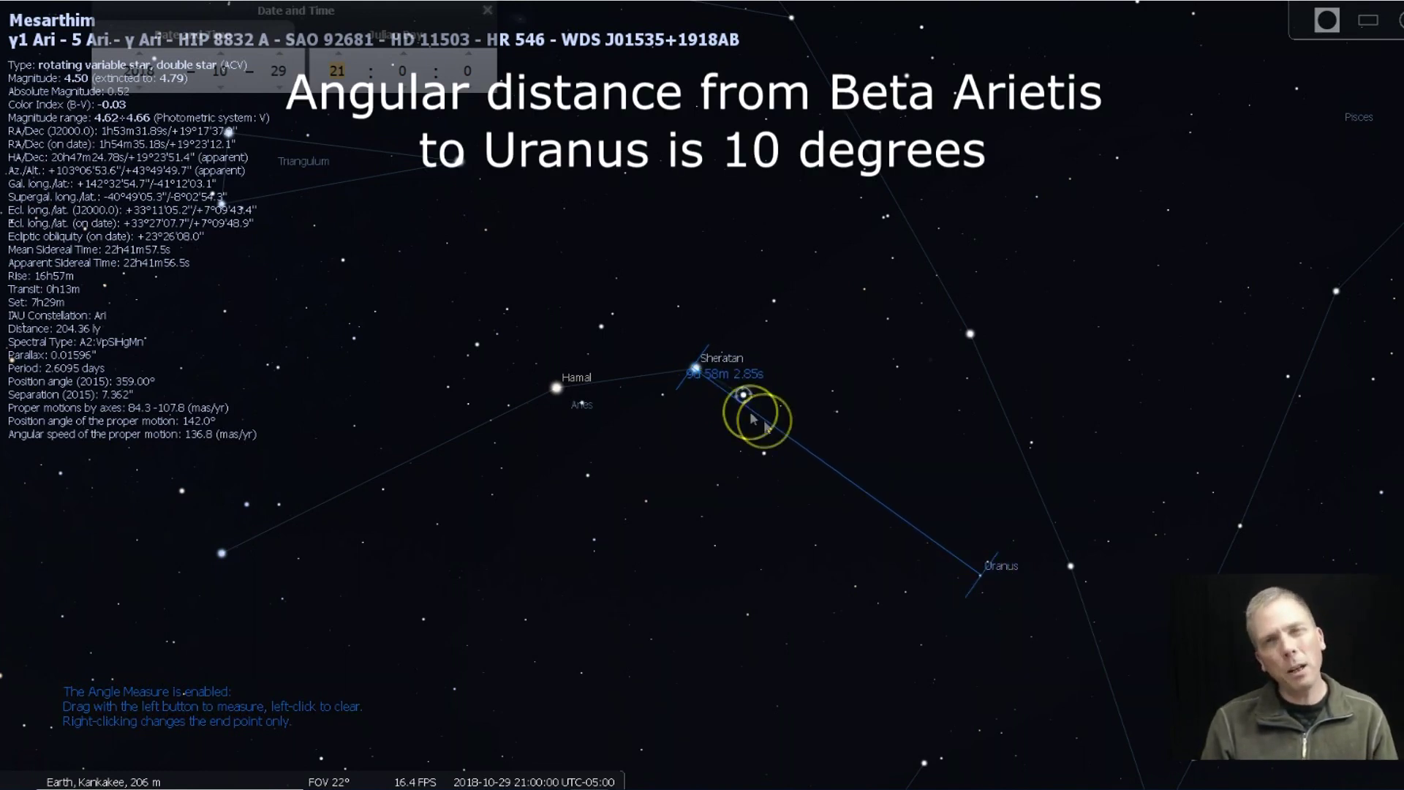
pyautogui.moveTo(695, 370)
pyautogui.mouseDown()
pyautogui.moveTo(995, 544)
pyautogui.moveTo(982, 574)
pyautogui.mouseUp()
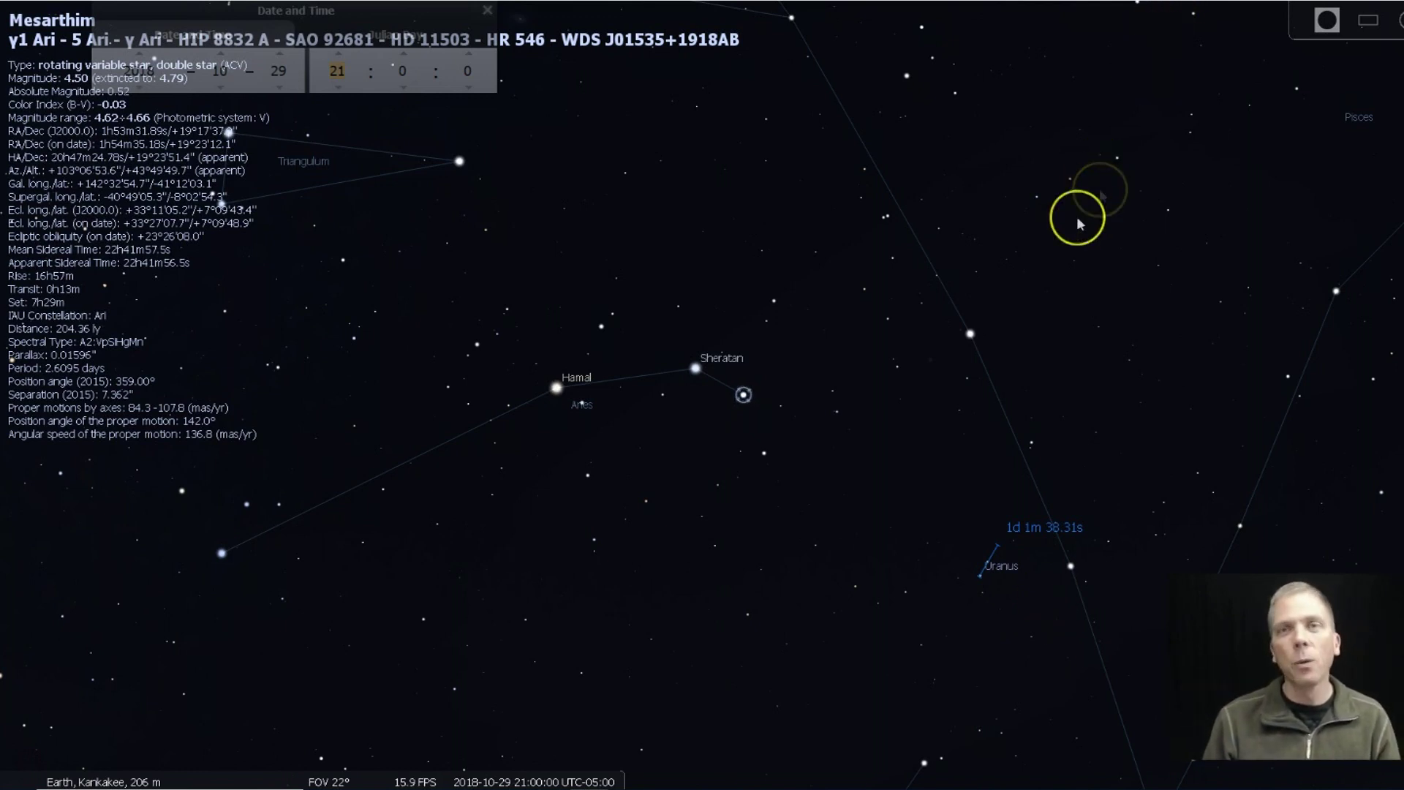
# Remove the angle measurement and switch back to the 7x50 binocular field
pyautogui.moveTo(328, 780)
pyautogui.click(424, 781)
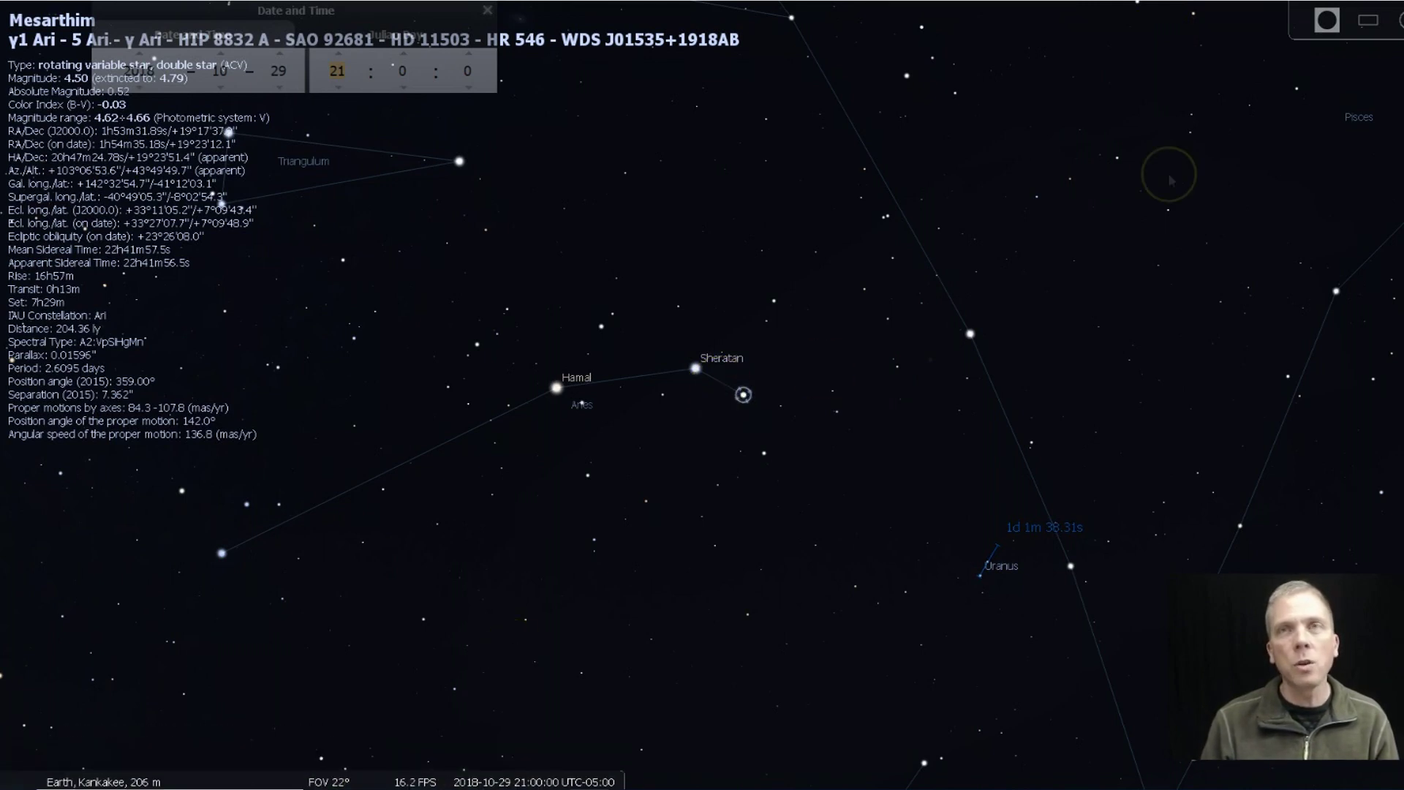
pyautogui.click(1335, 37)
pyautogui.click(1060, 354)
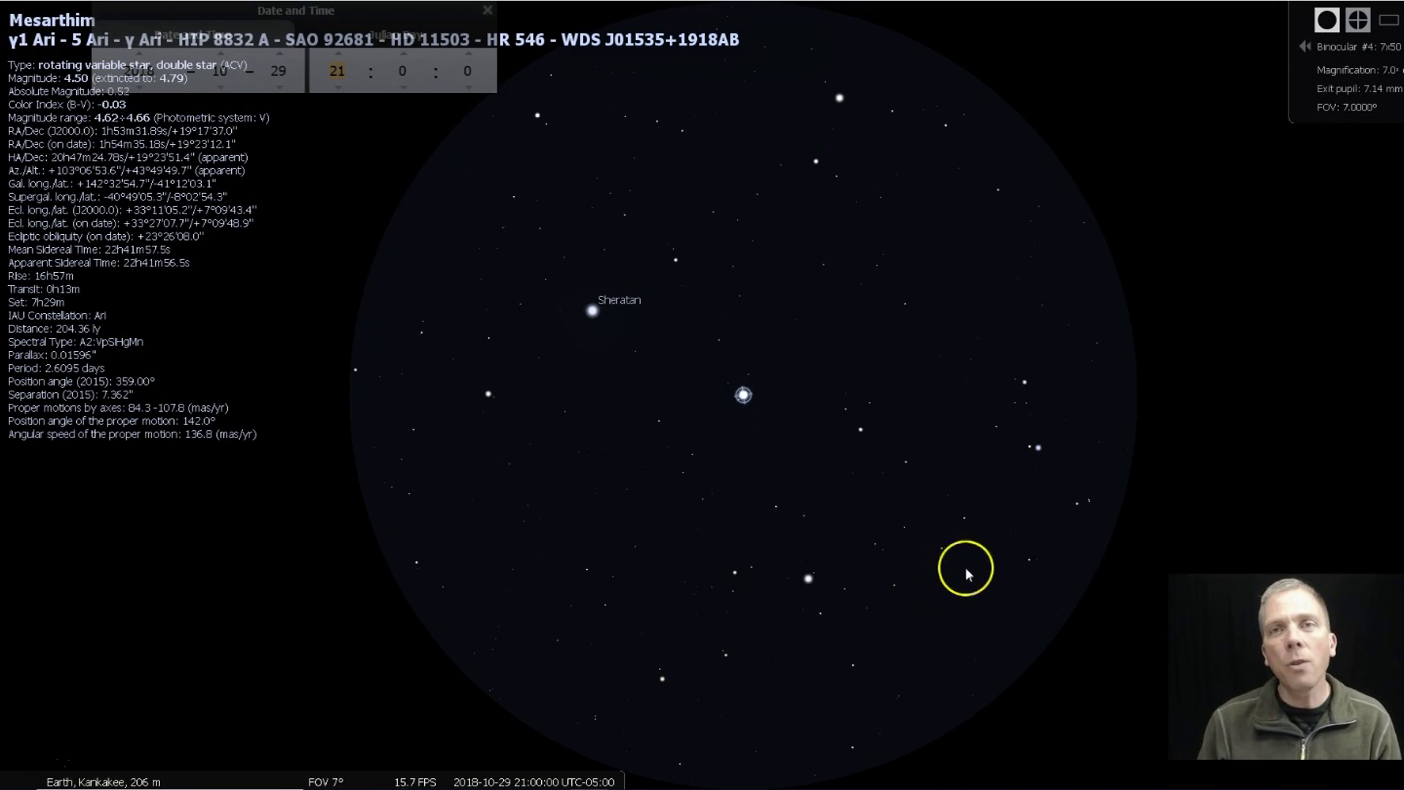
# Star-hop via HIP 8810 and HIP 8774 to HIP 8588 beside Uranus
pyautogui.click(985, 580)
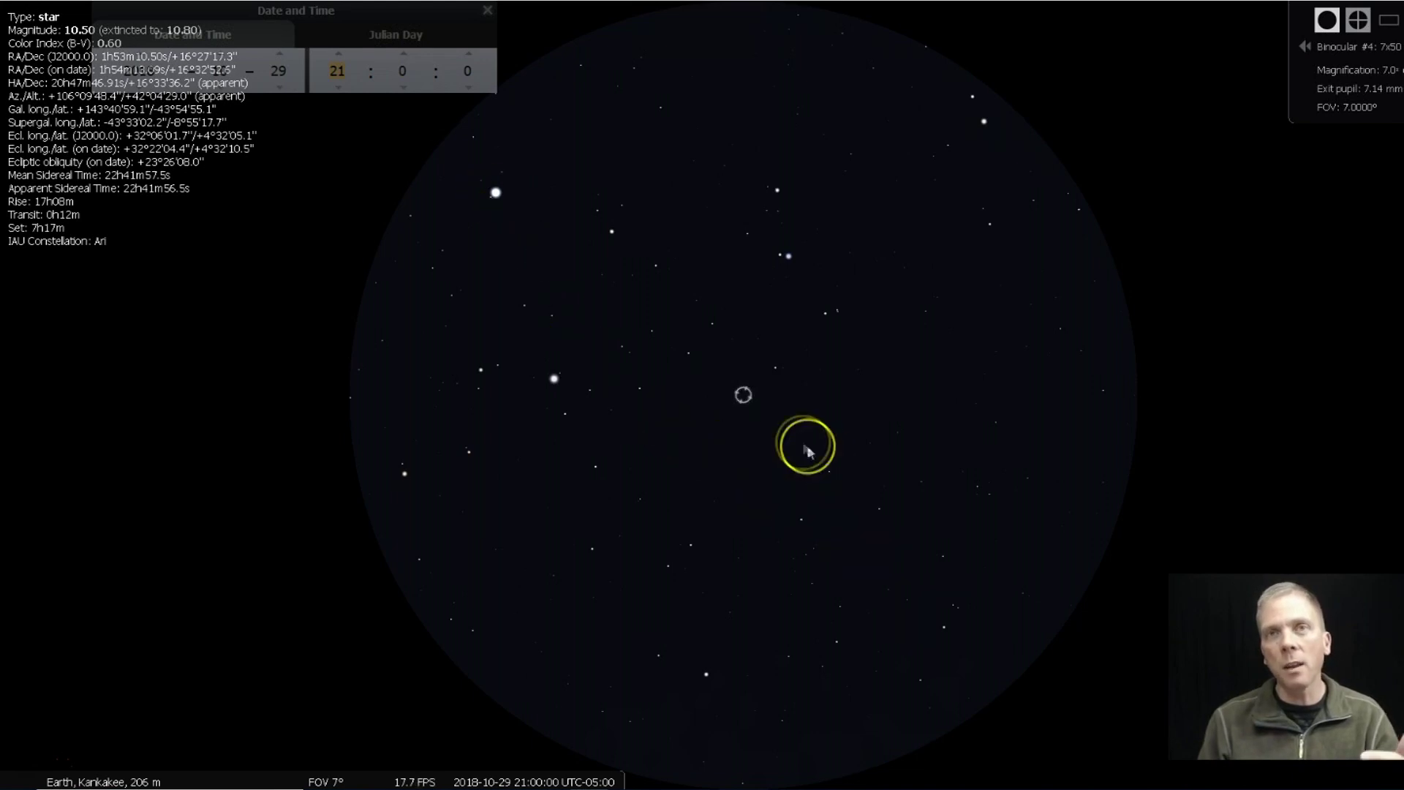
pyautogui.click(829, 471)
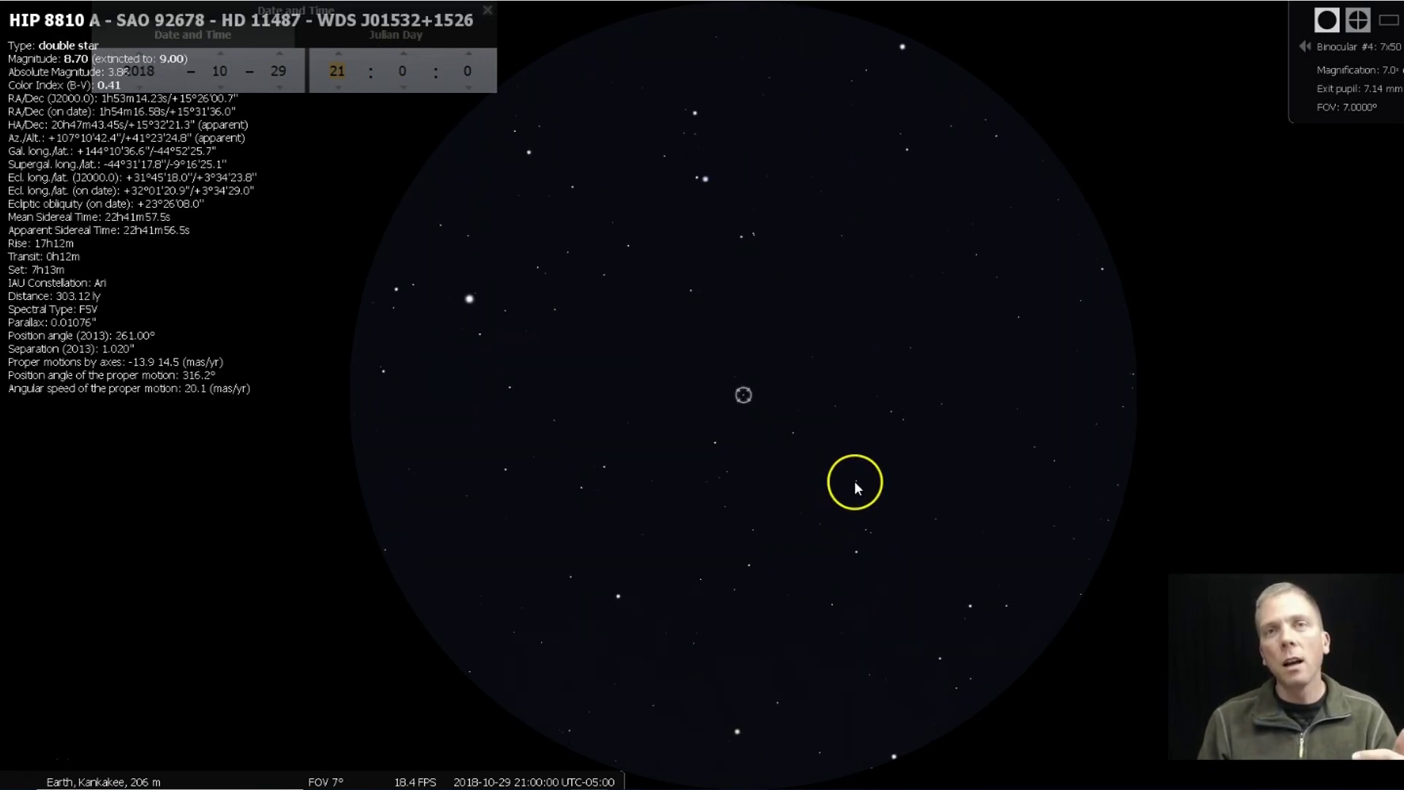
pyautogui.click(855, 482)
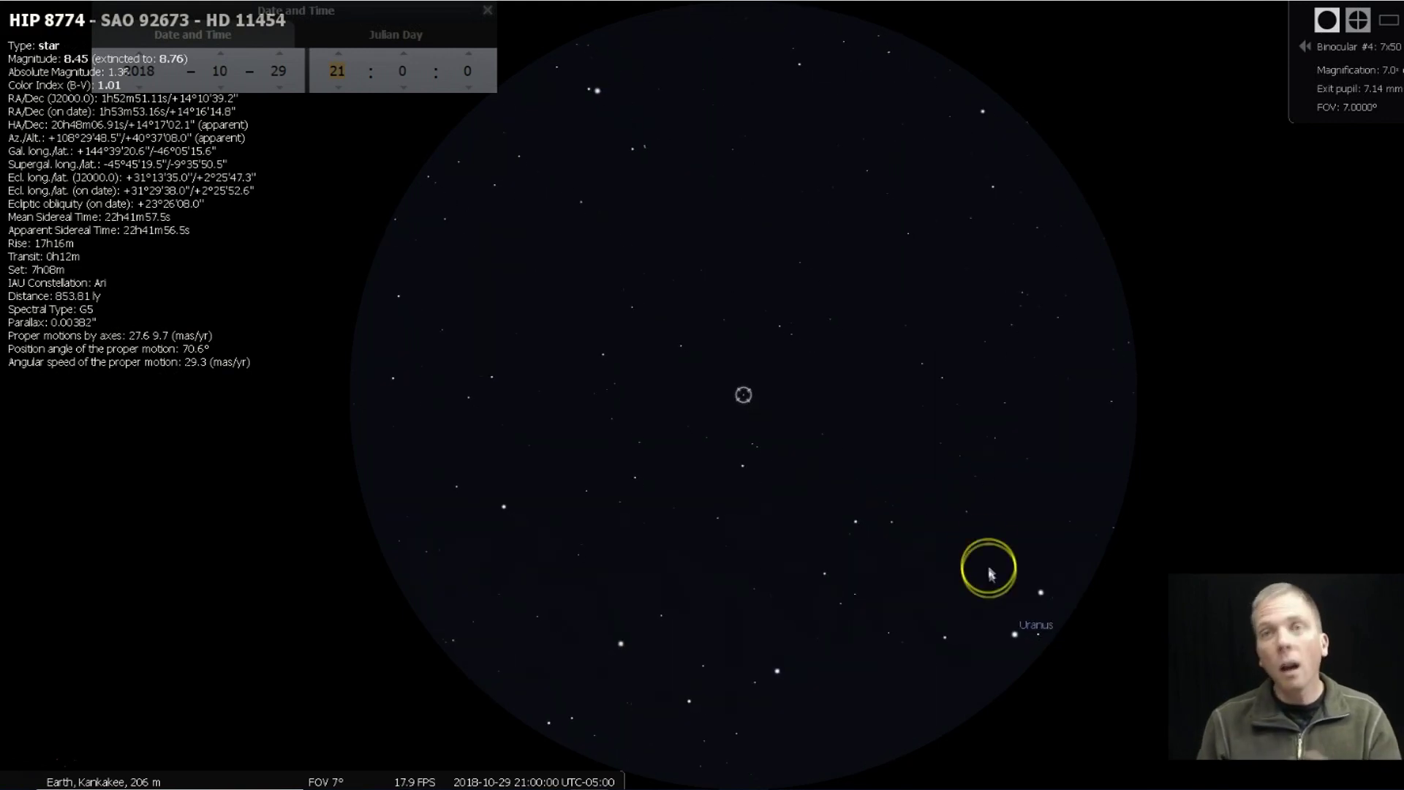
pyautogui.click(1039, 592)
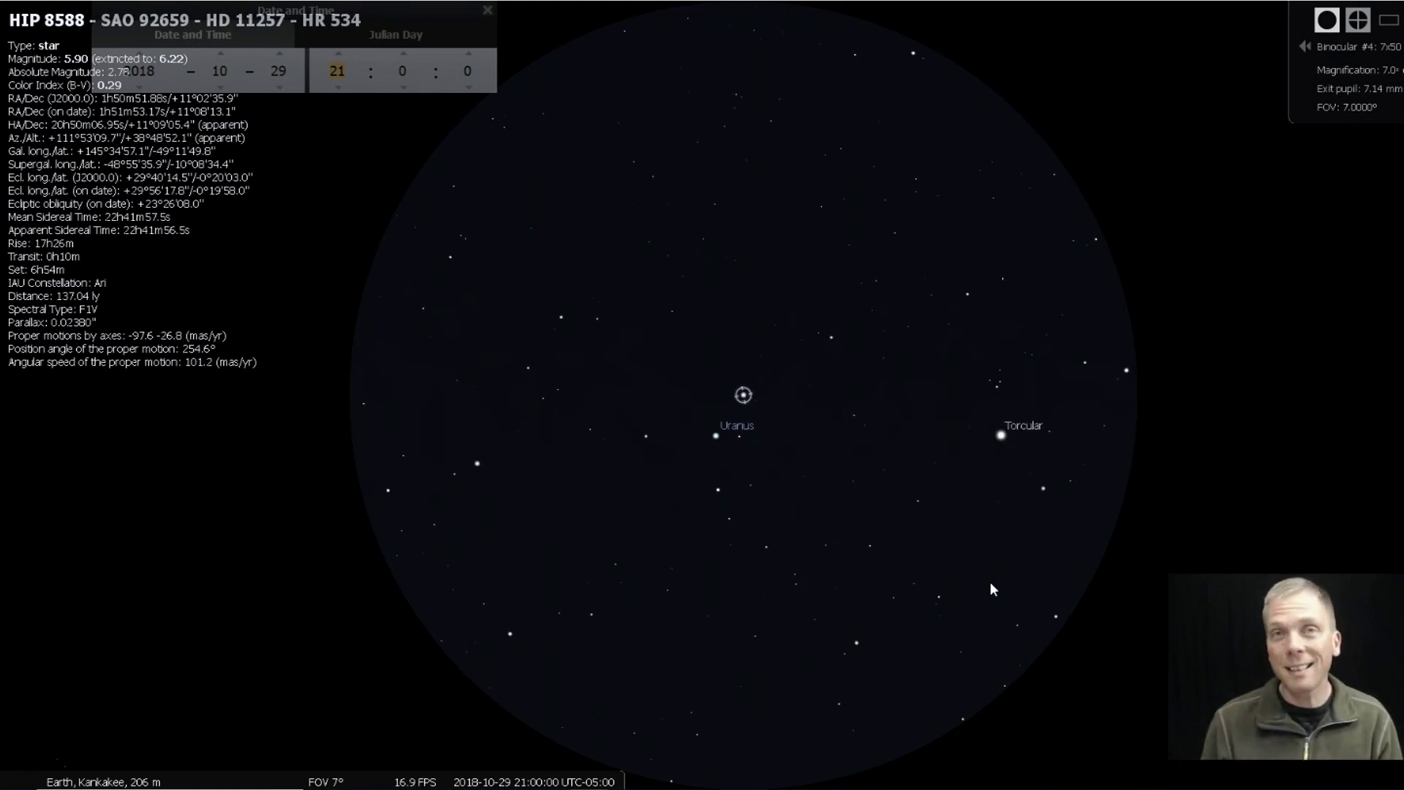
# Hop from Torcular through HIP 8588 and HIP 8859, centring each, then select Uranus
pyautogui.click(1001, 434)
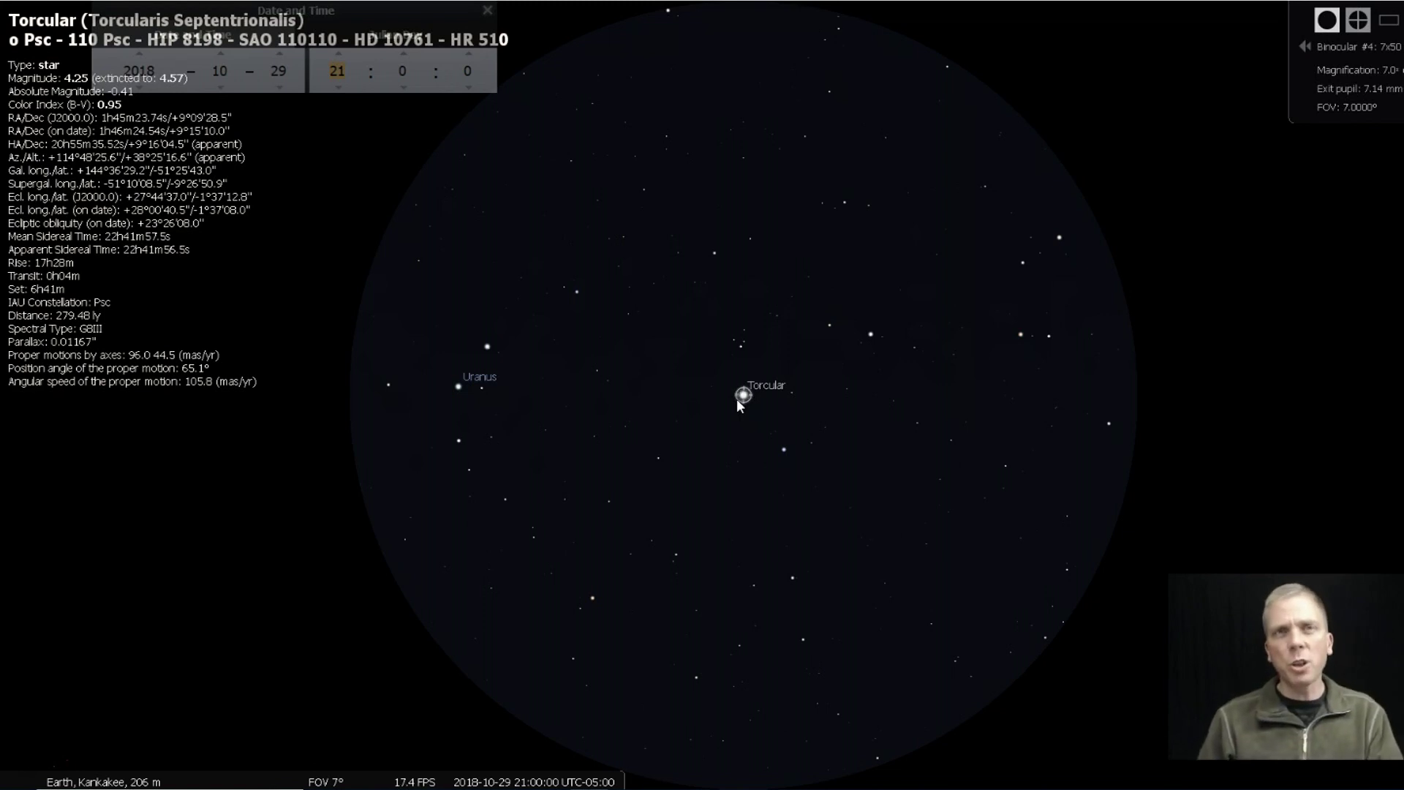
pyautogui.click(489, 345)
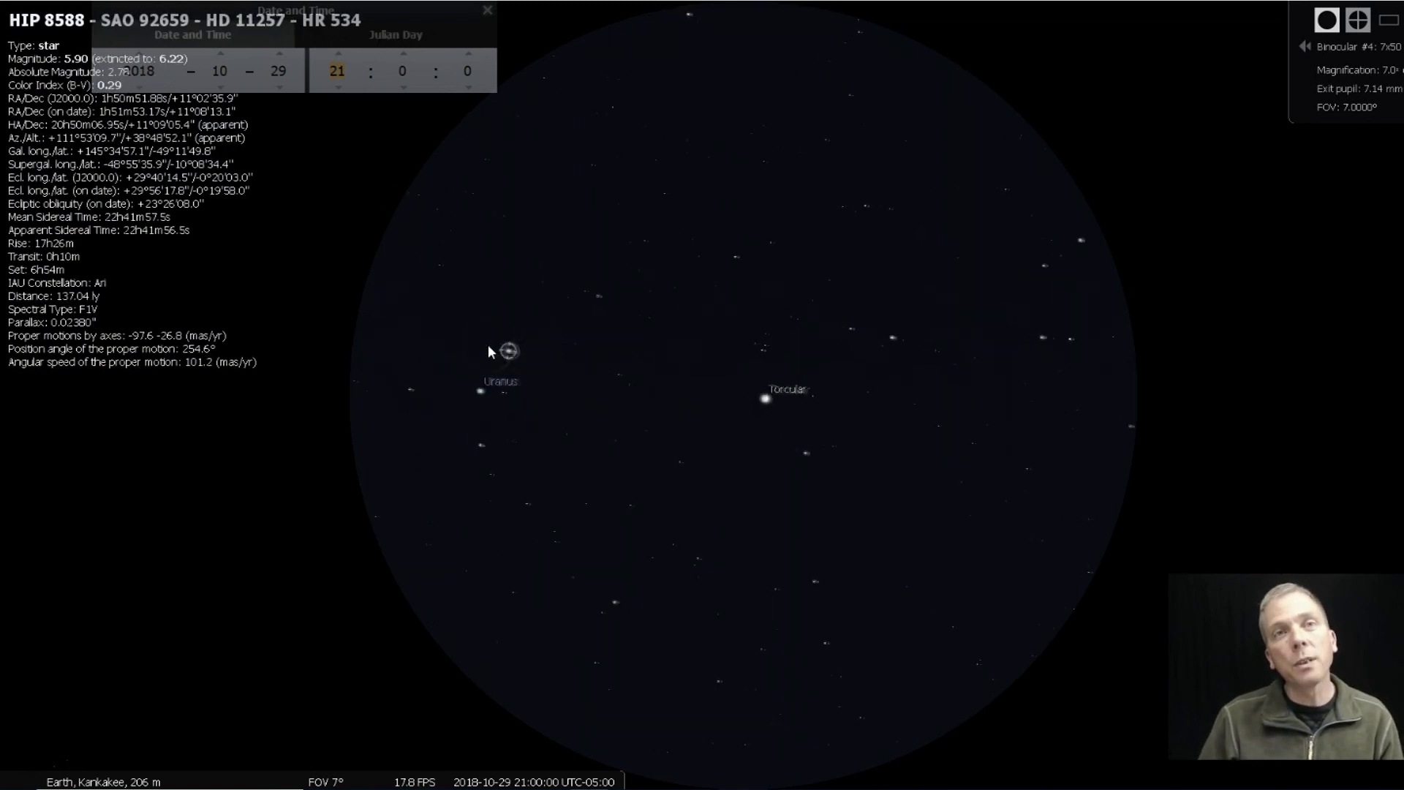
pyautogui.press('space')
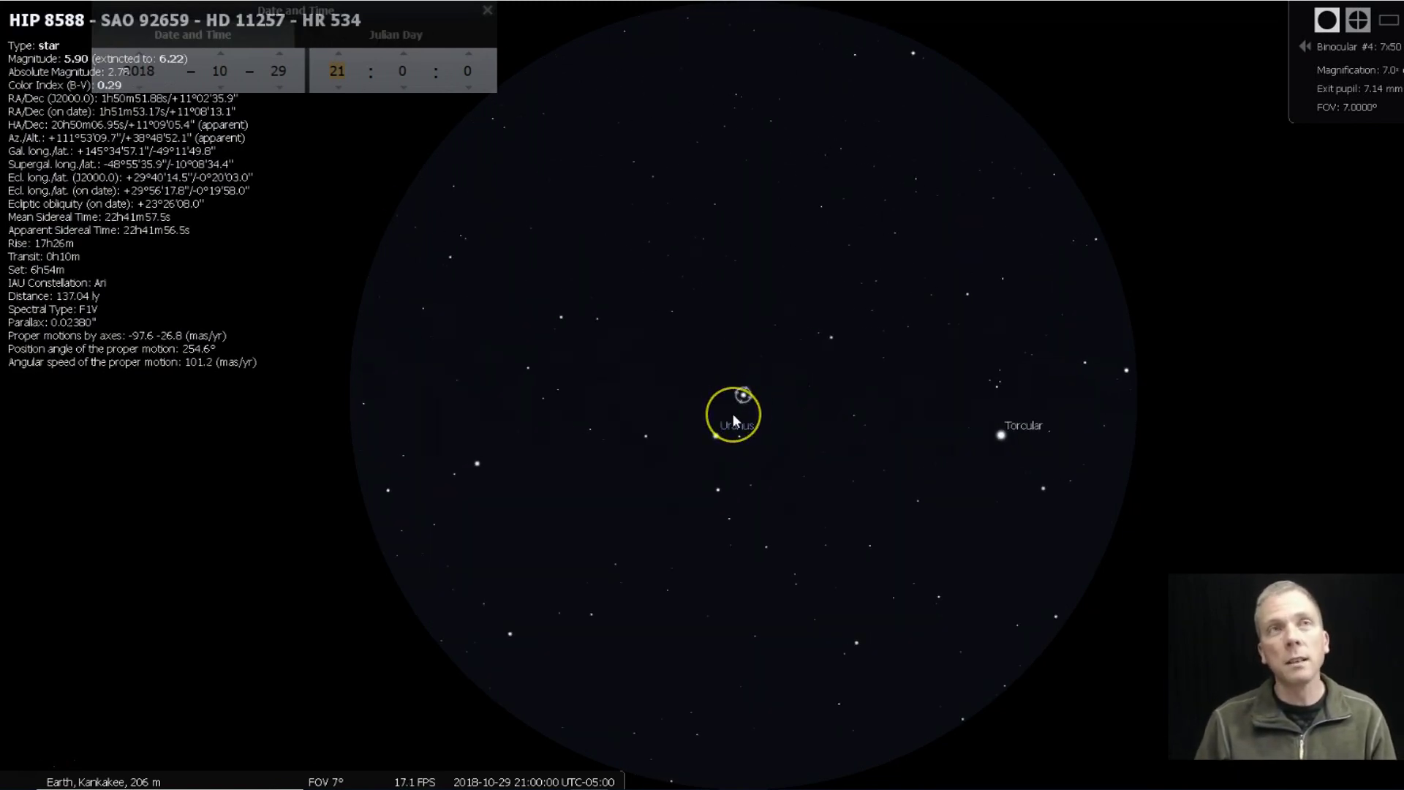
pyautogui.click(720, 489)
pyautogui.press('space')
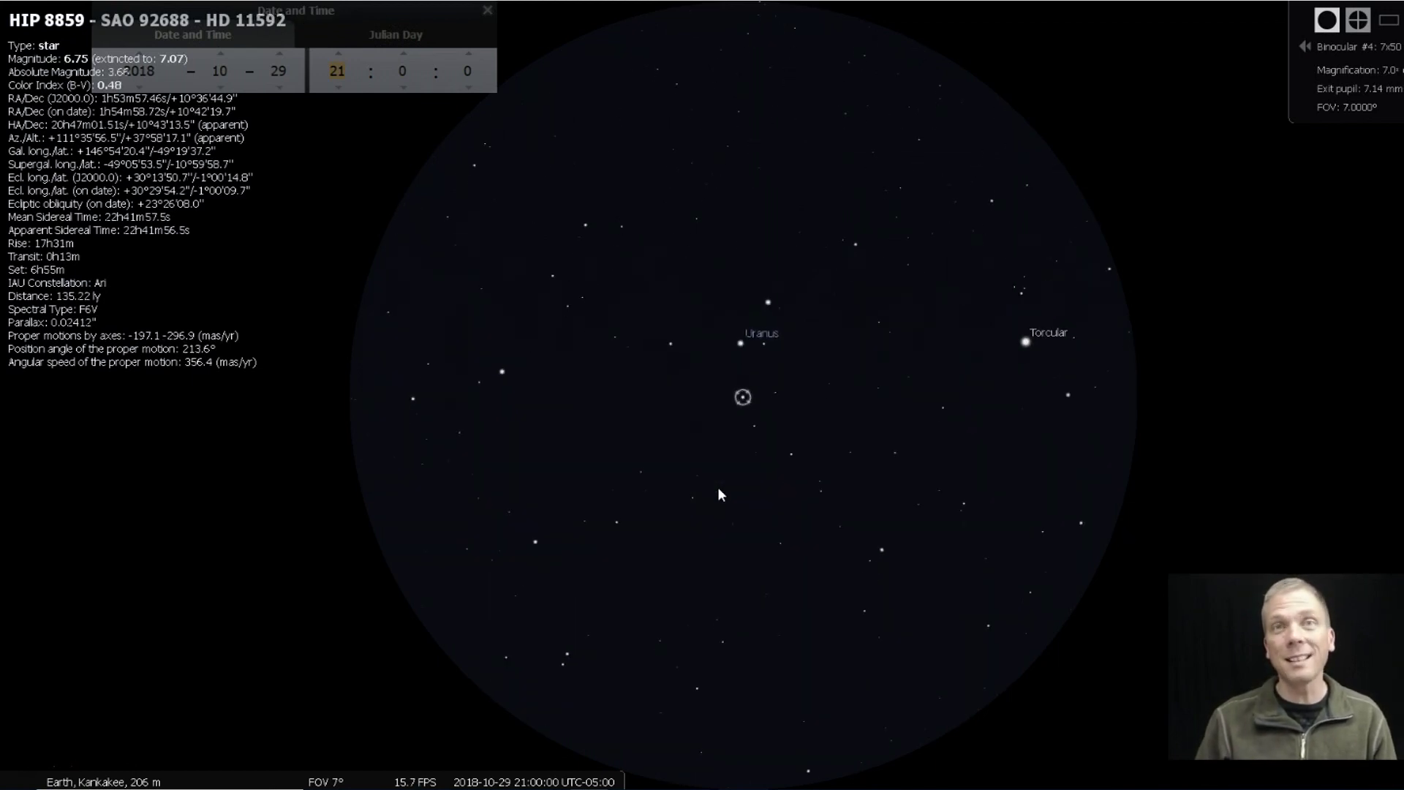
pyautogui.click(742, 340)
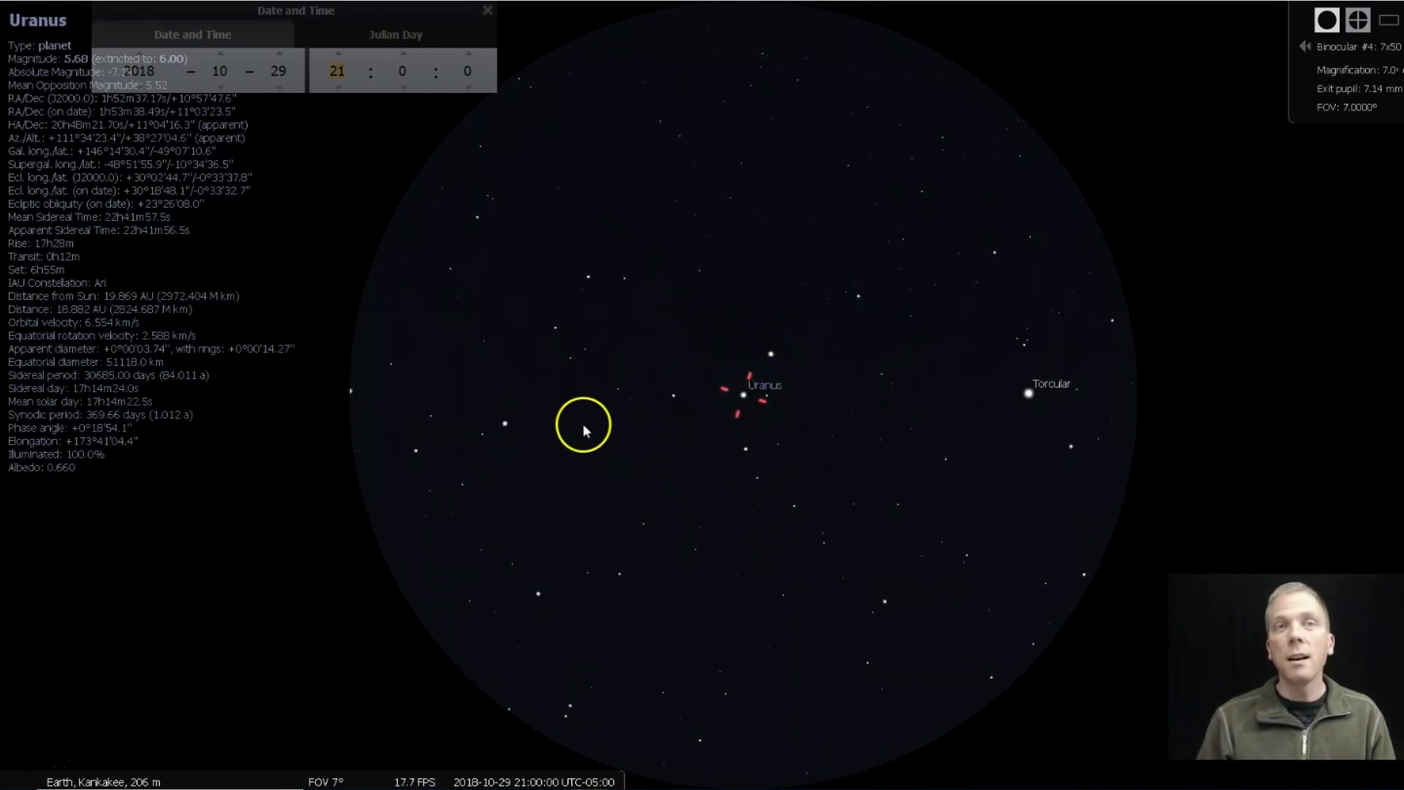
pyautogui.click(505, 423)
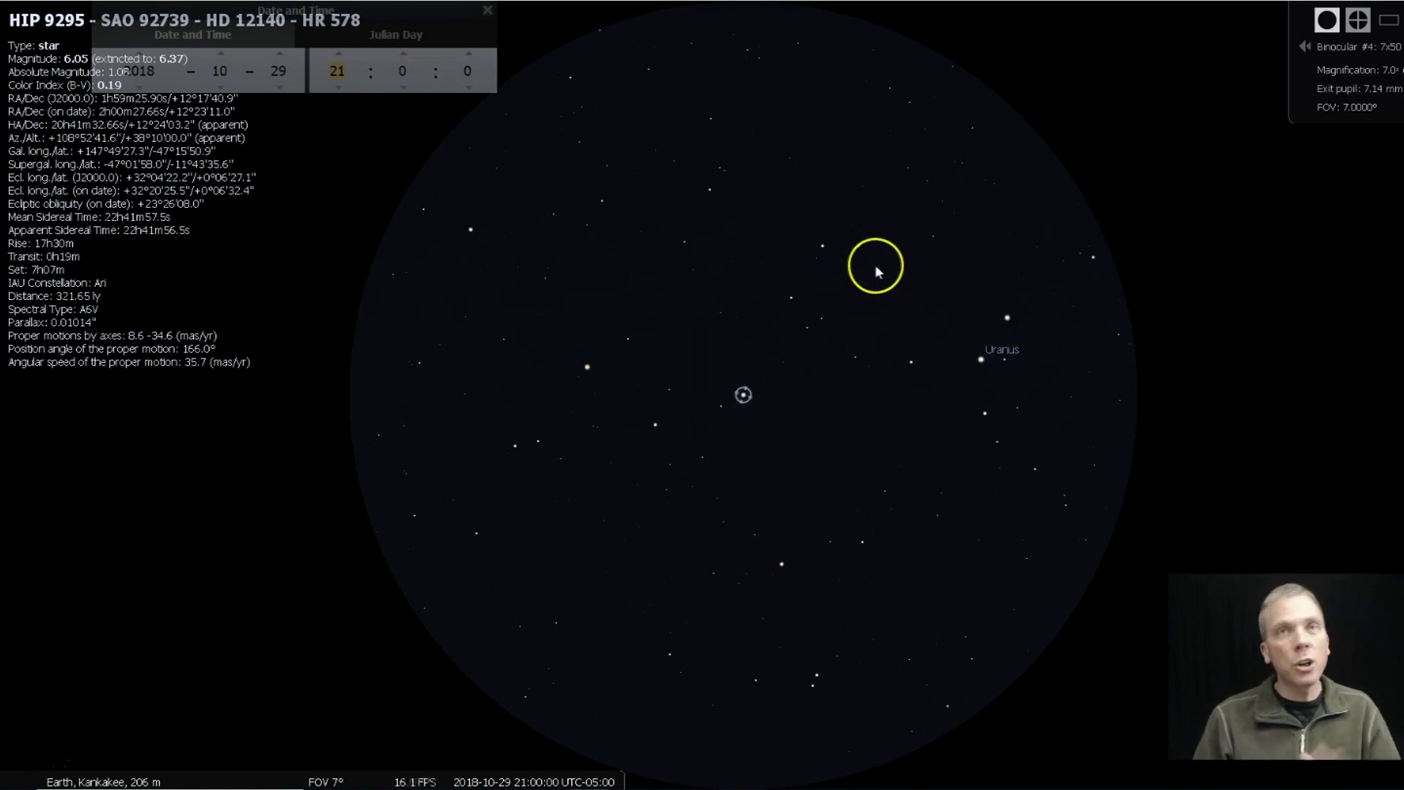
pyautogui.click(1008, 316)
pyautogui.press('space')
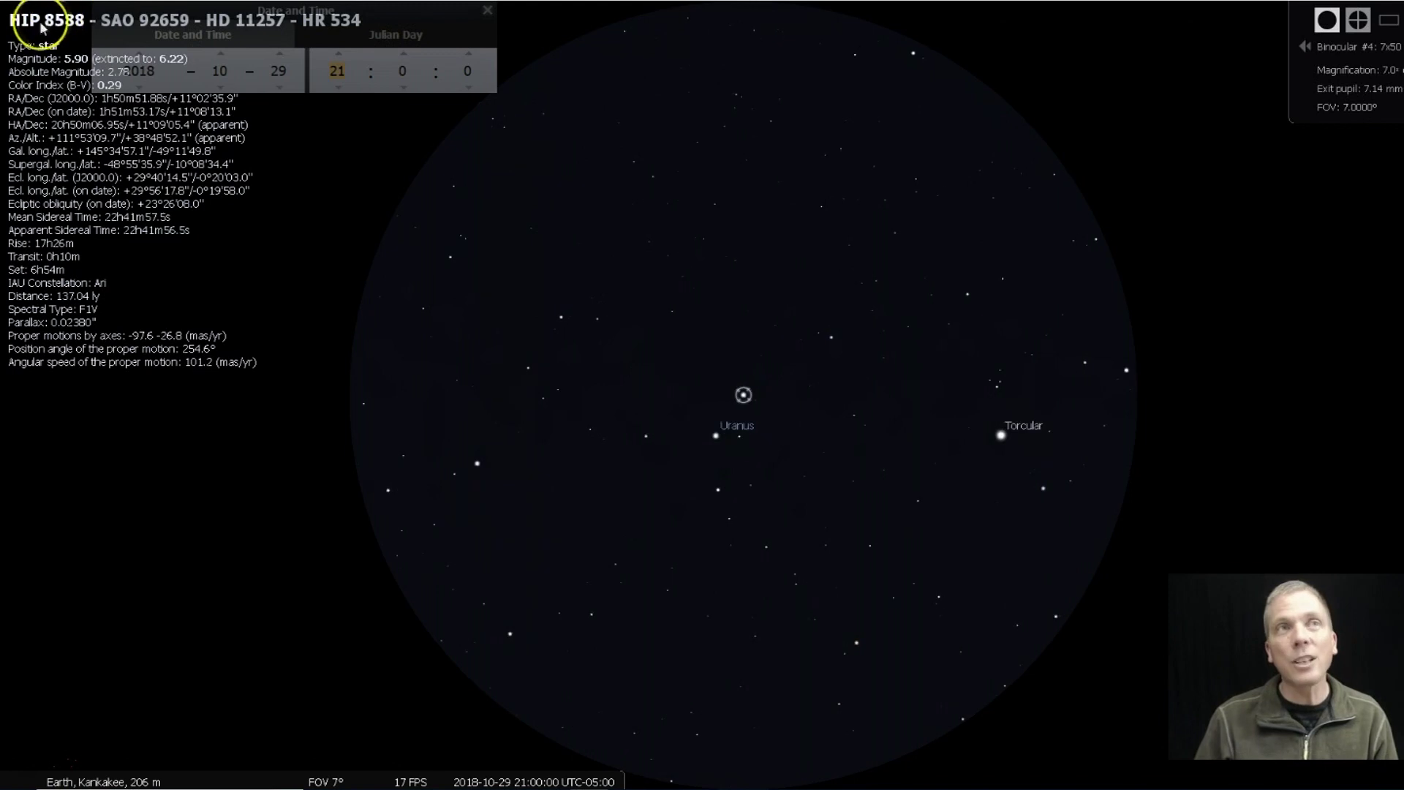
pyautogui.click(718, 435)
pyautogui.press('space')
pyautogui.click(744, 450)
pyautogui.press('space')
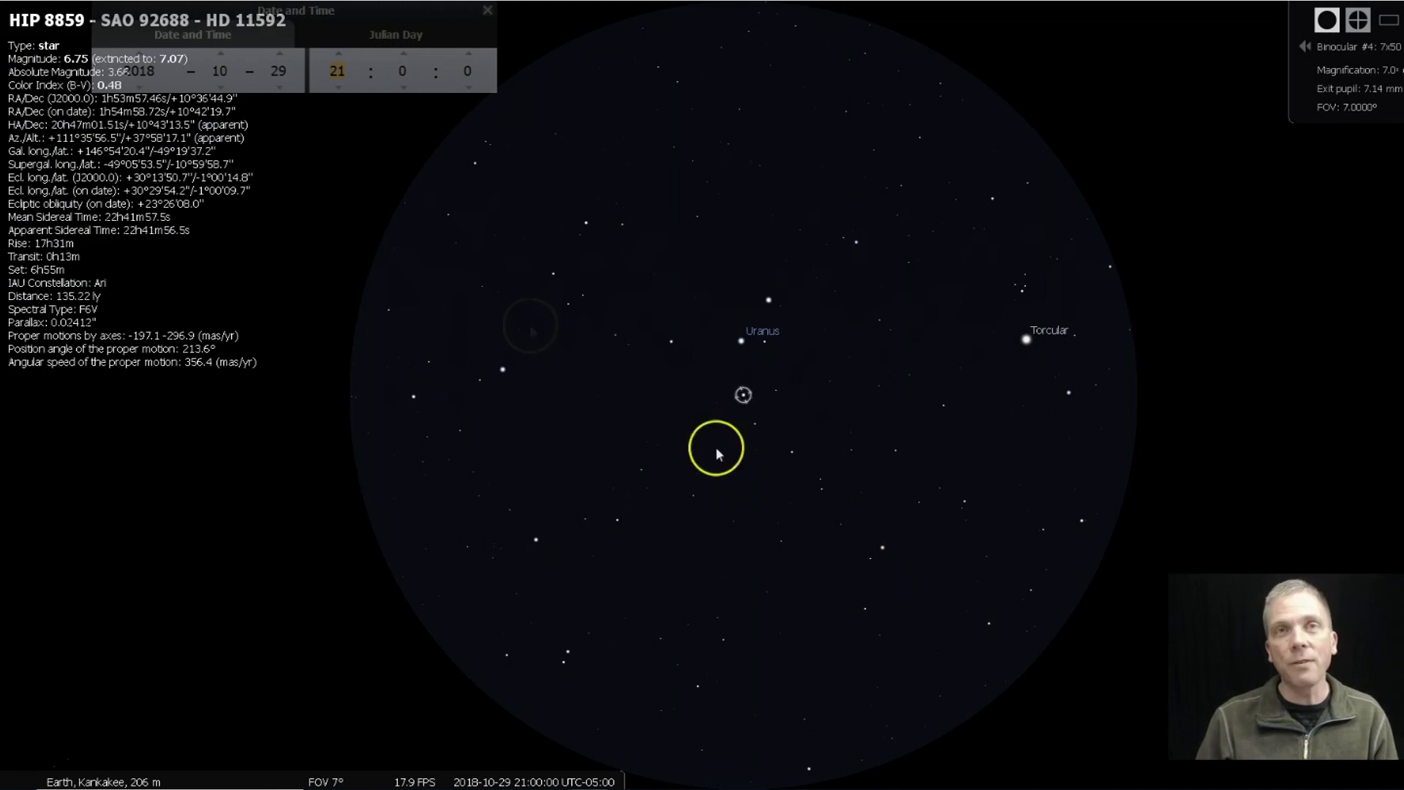
pyautogui.click(503, 363)
pyautogui.press('space')
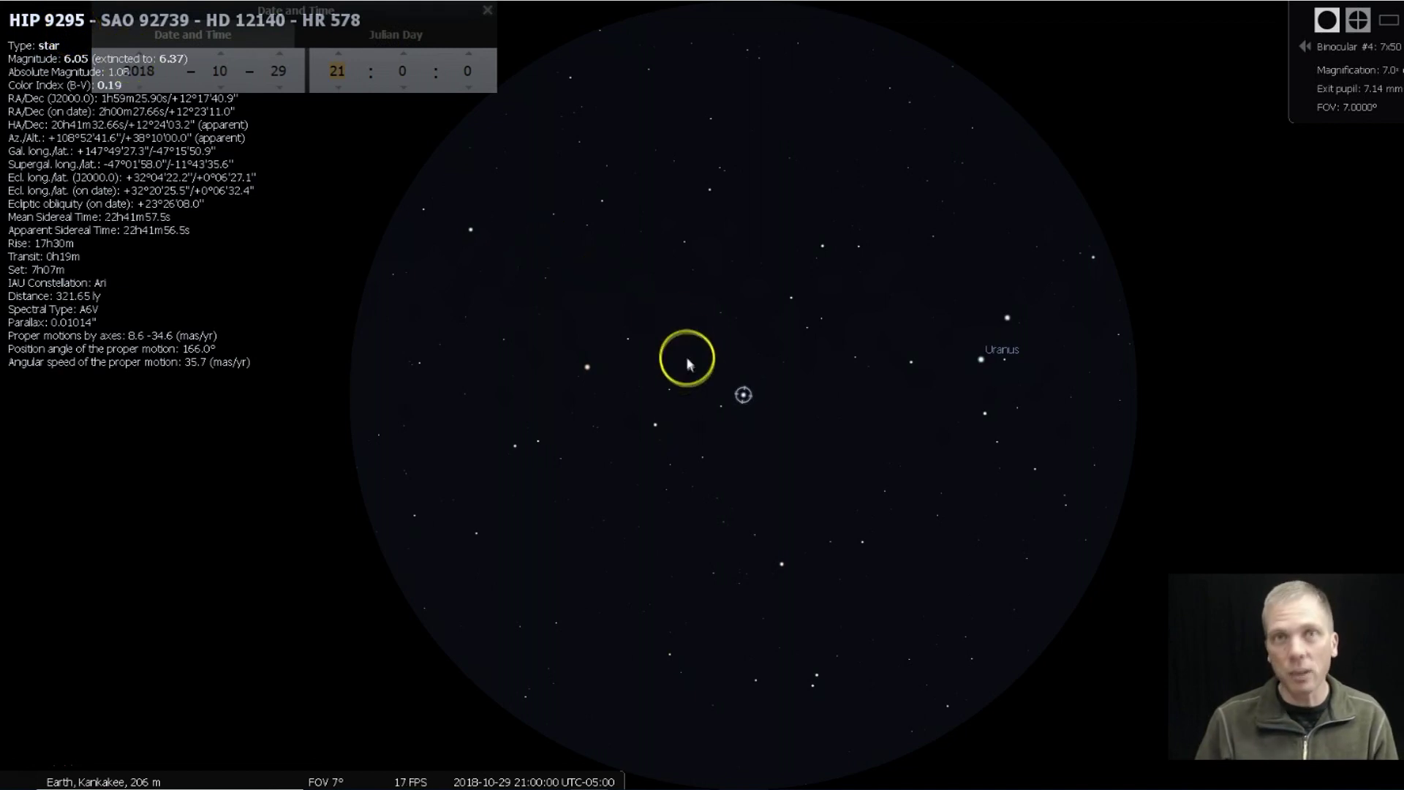
pyautogui.click(666, 426)
pyautogui.press('space')
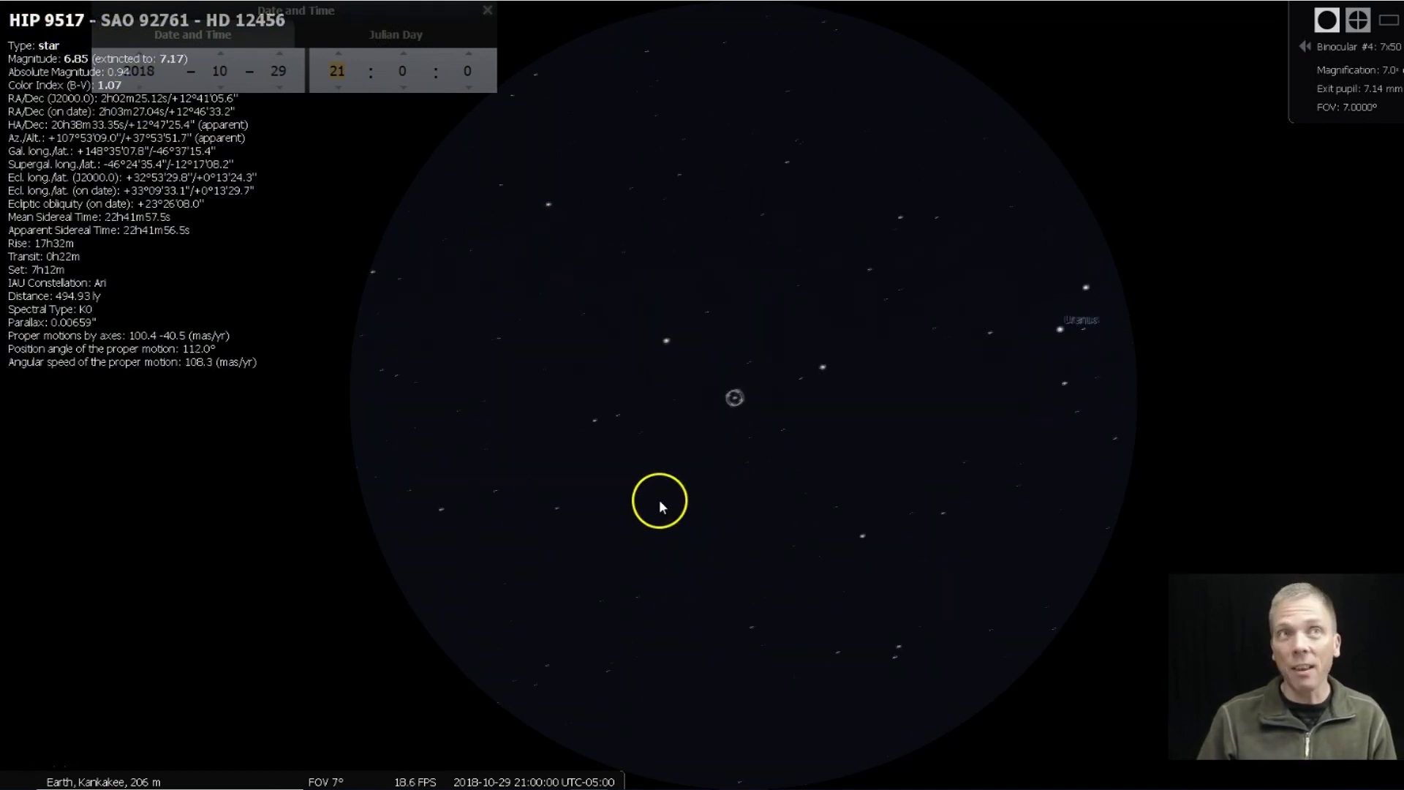
pyautogui.click(713, 502)
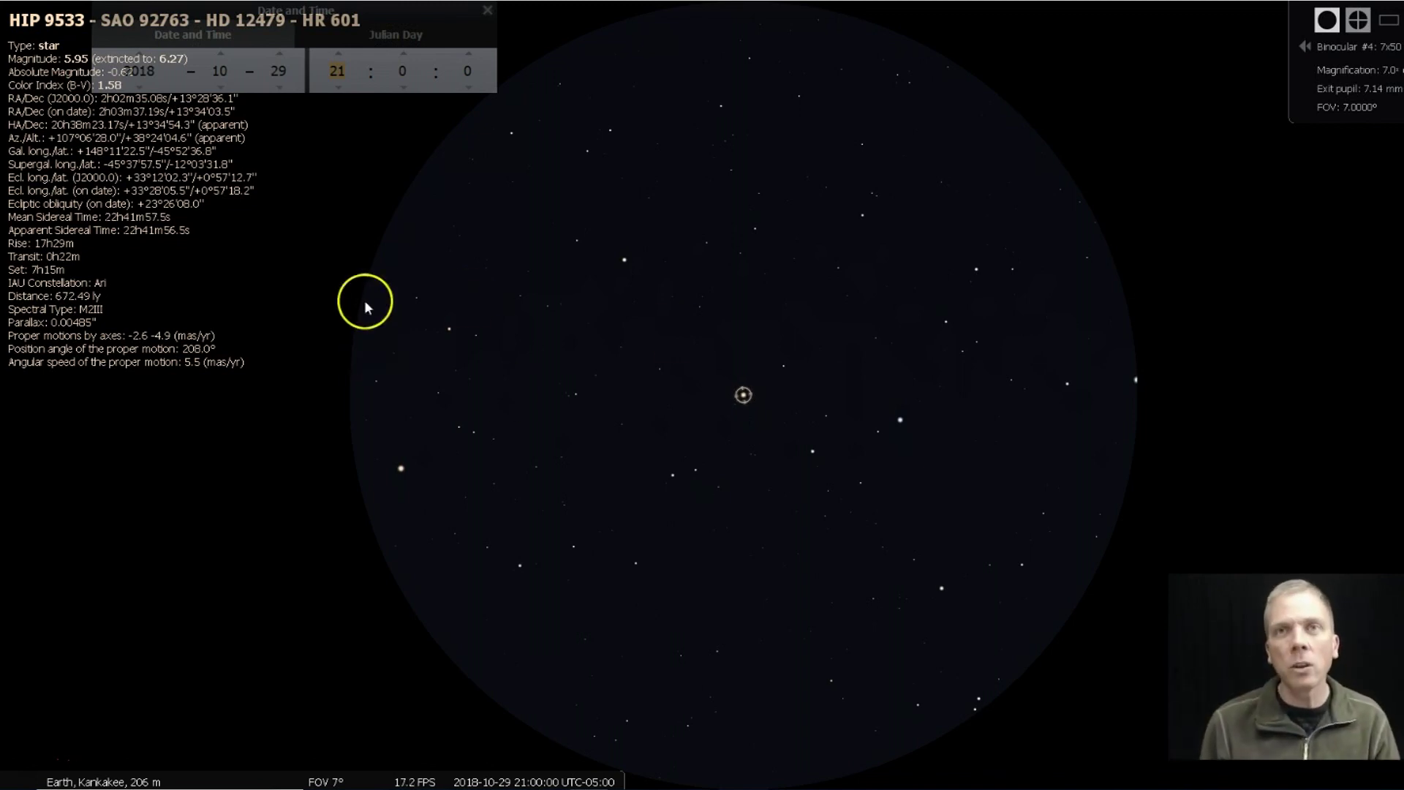
pyautogui.click(900, 420)
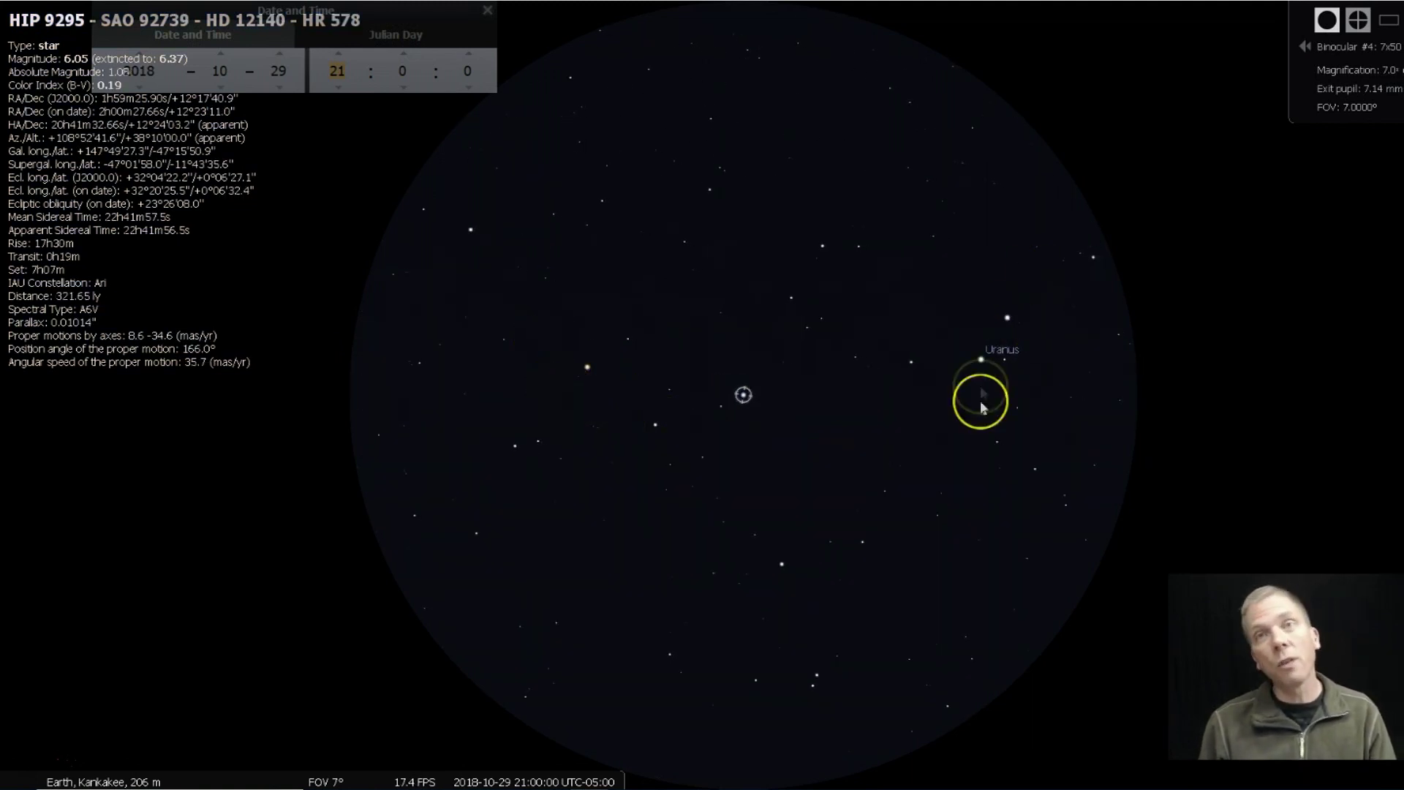
pyautogui.click(980, 362)
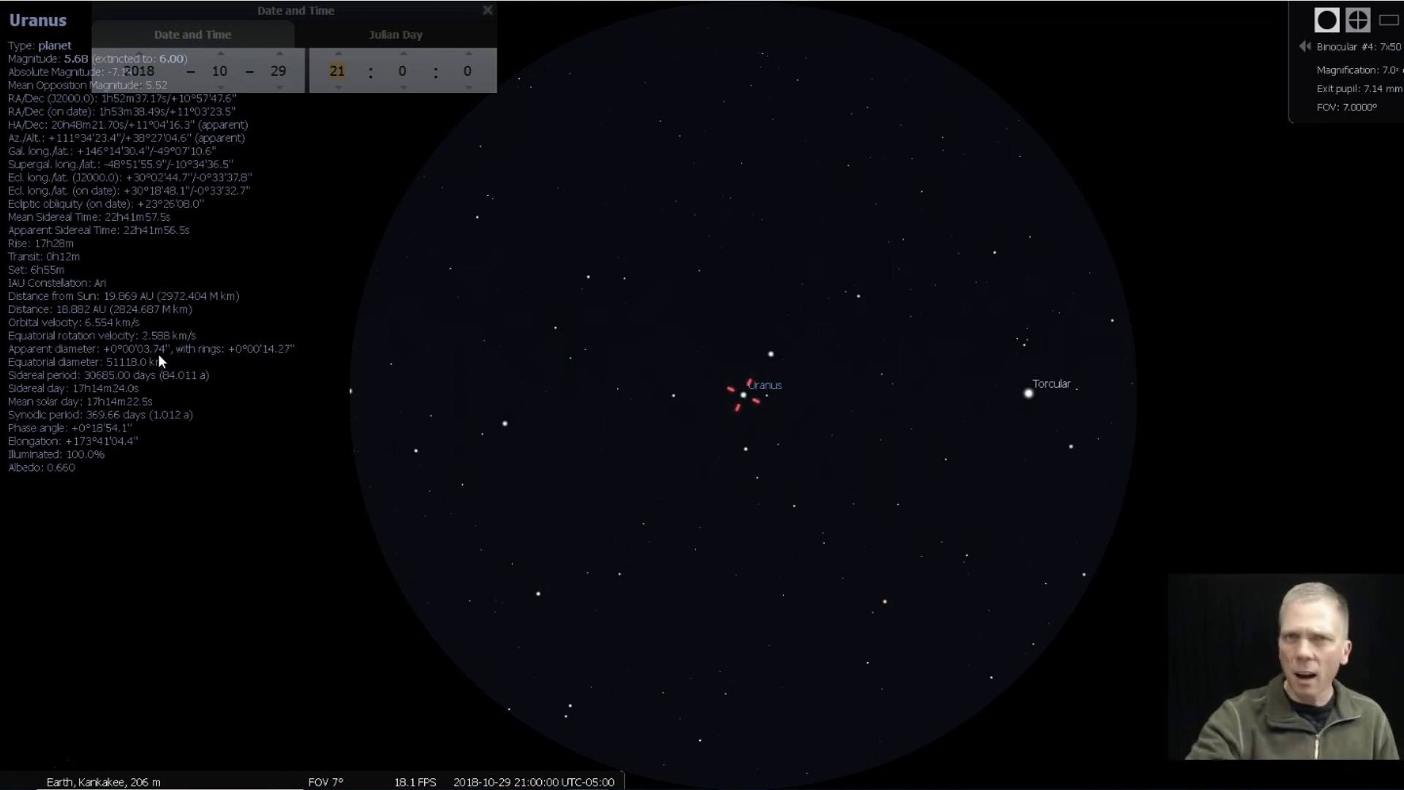
# Leave the binocular view, set the time to 23:00, and step months forward to January 2019
pyautogui.hotkey('ctrl', 'o')
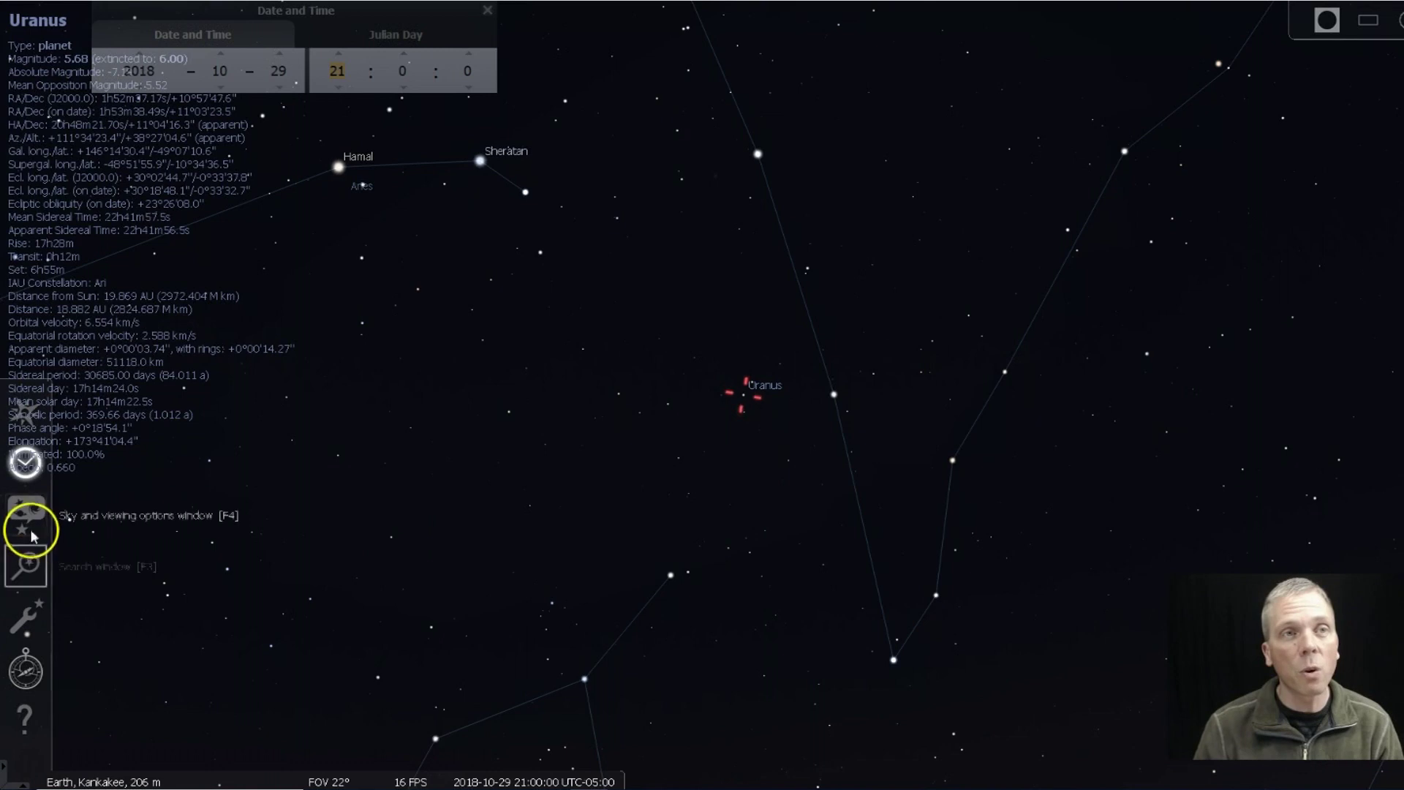
pyautogui.press('Up')
pyautogui.press('Up')
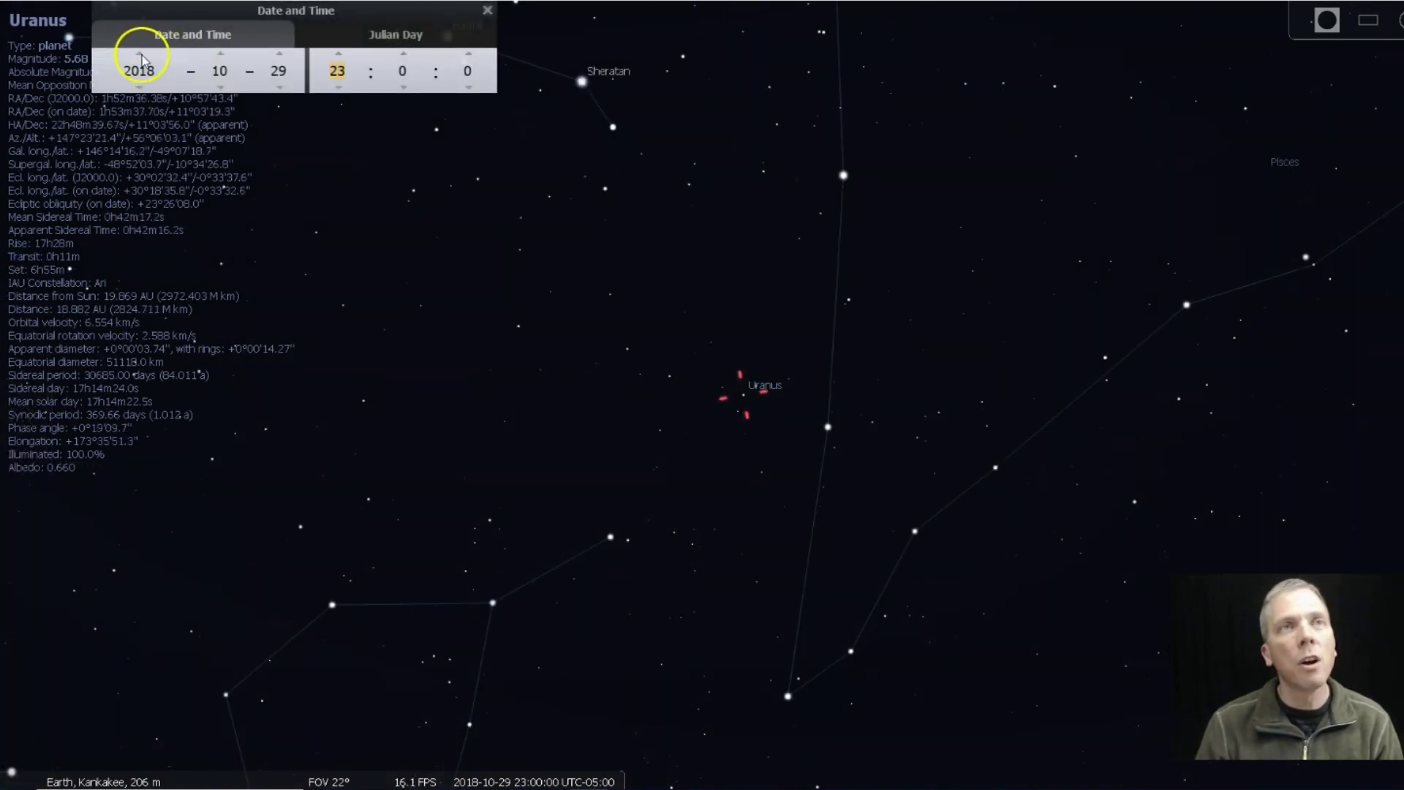
pyautogui.click(222, 56)
pyautogui.click(222, 56)
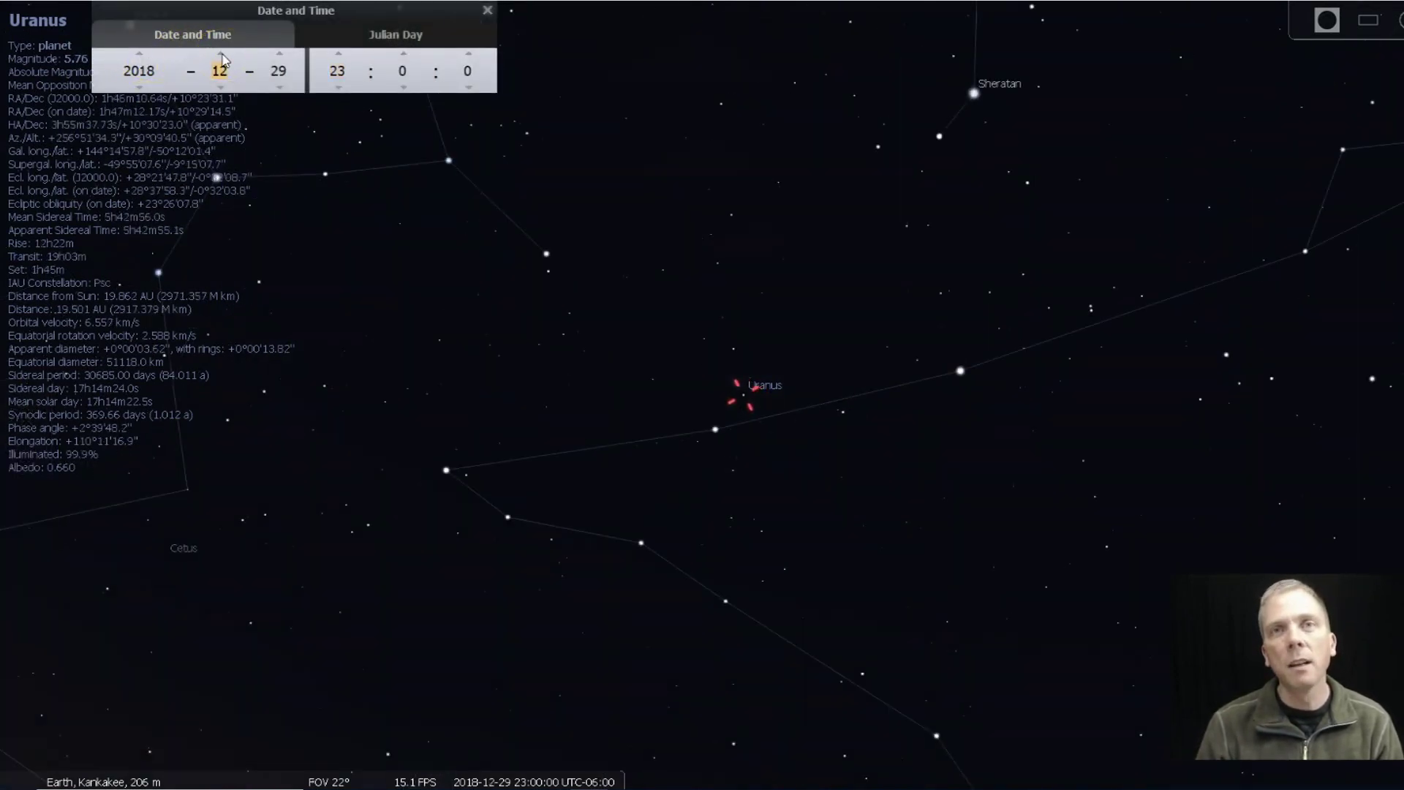
pyautogui.click(222, 56)
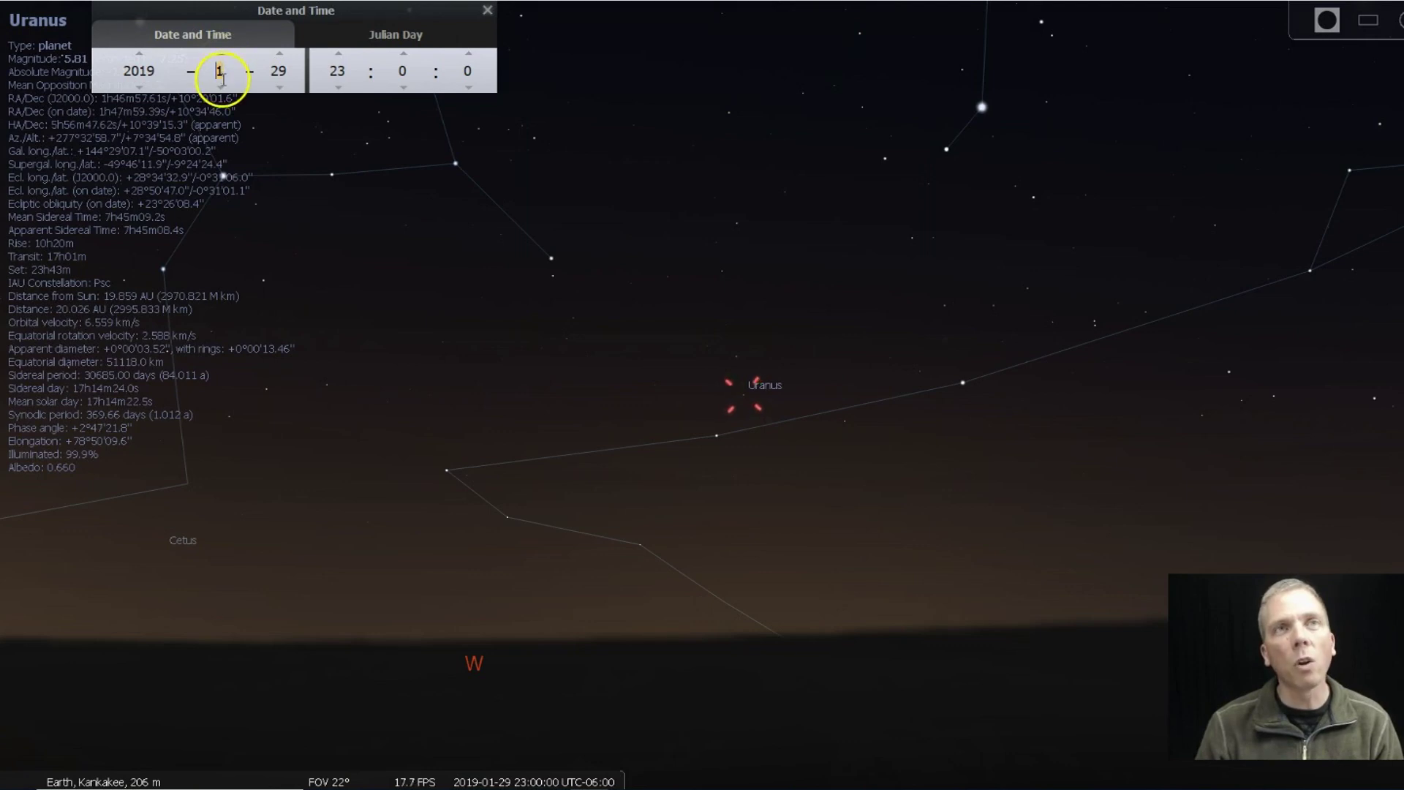
# Step the month back to September and forward again, ending on 2018-11-29 at 23:00
pyautogui.click(223, 89)
pyautogui.click(223, 89)
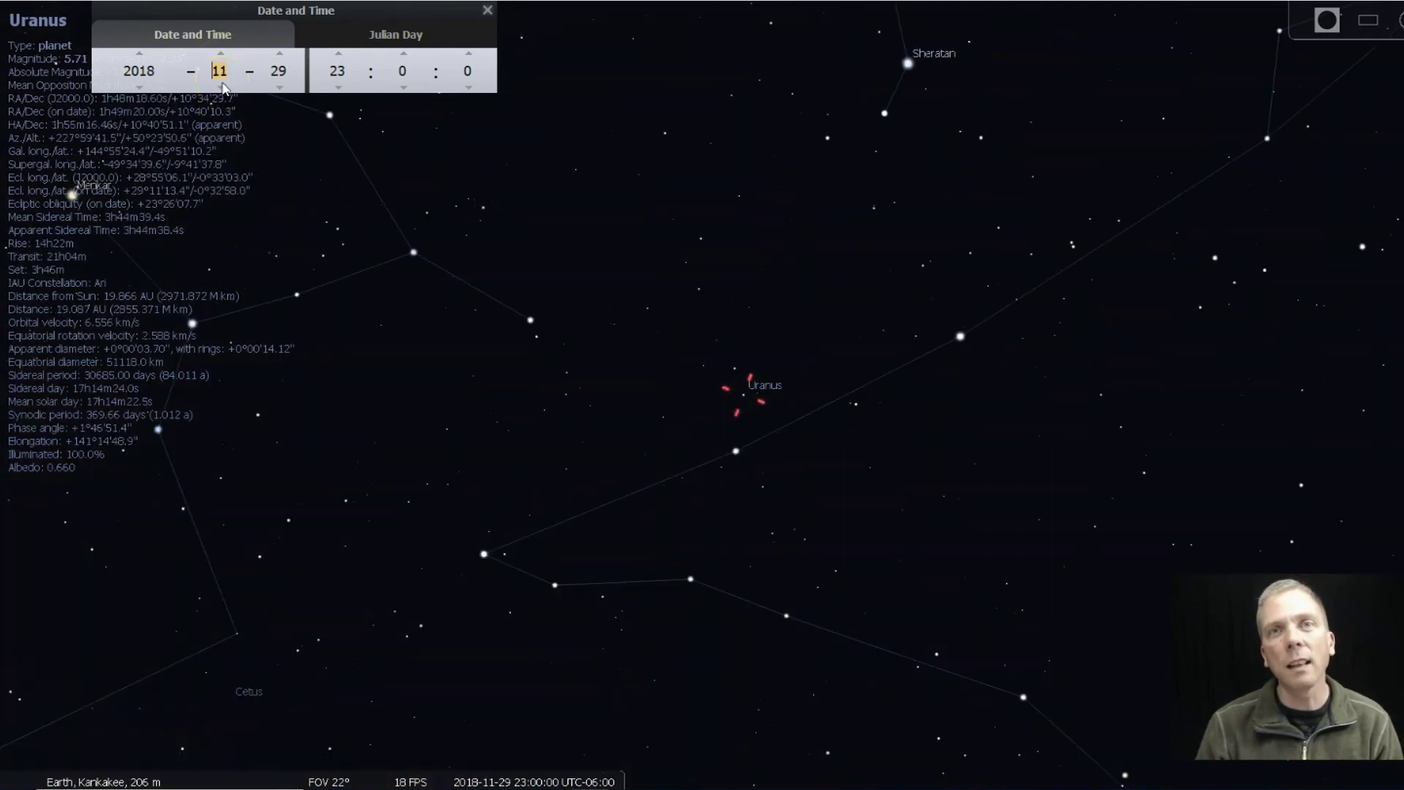
pyautogui.click(223, 89)
pyautogui.click(223, 88)
pyautogui.click(221, 56)
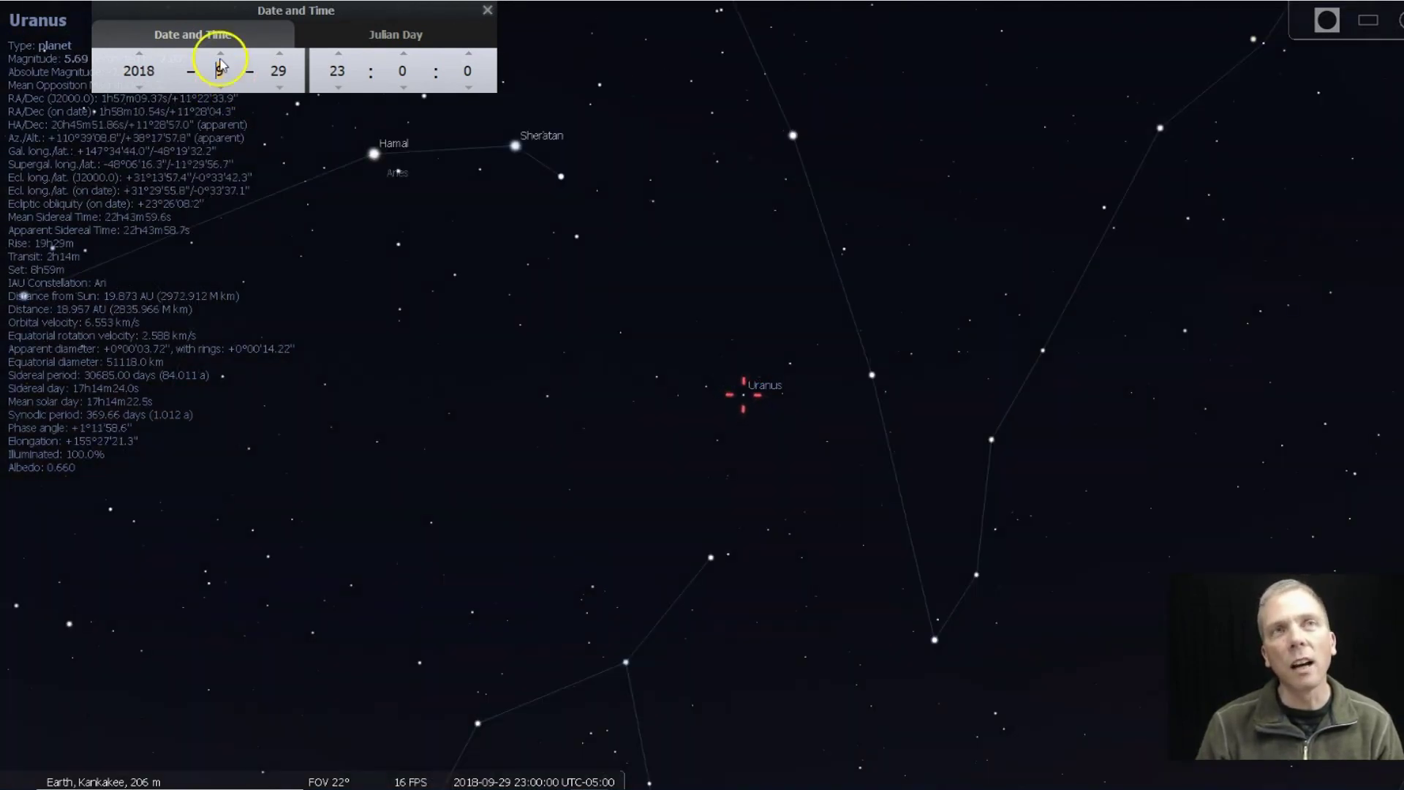
pyautogui.click(220, 56)
pyautogui.click(221, 55)
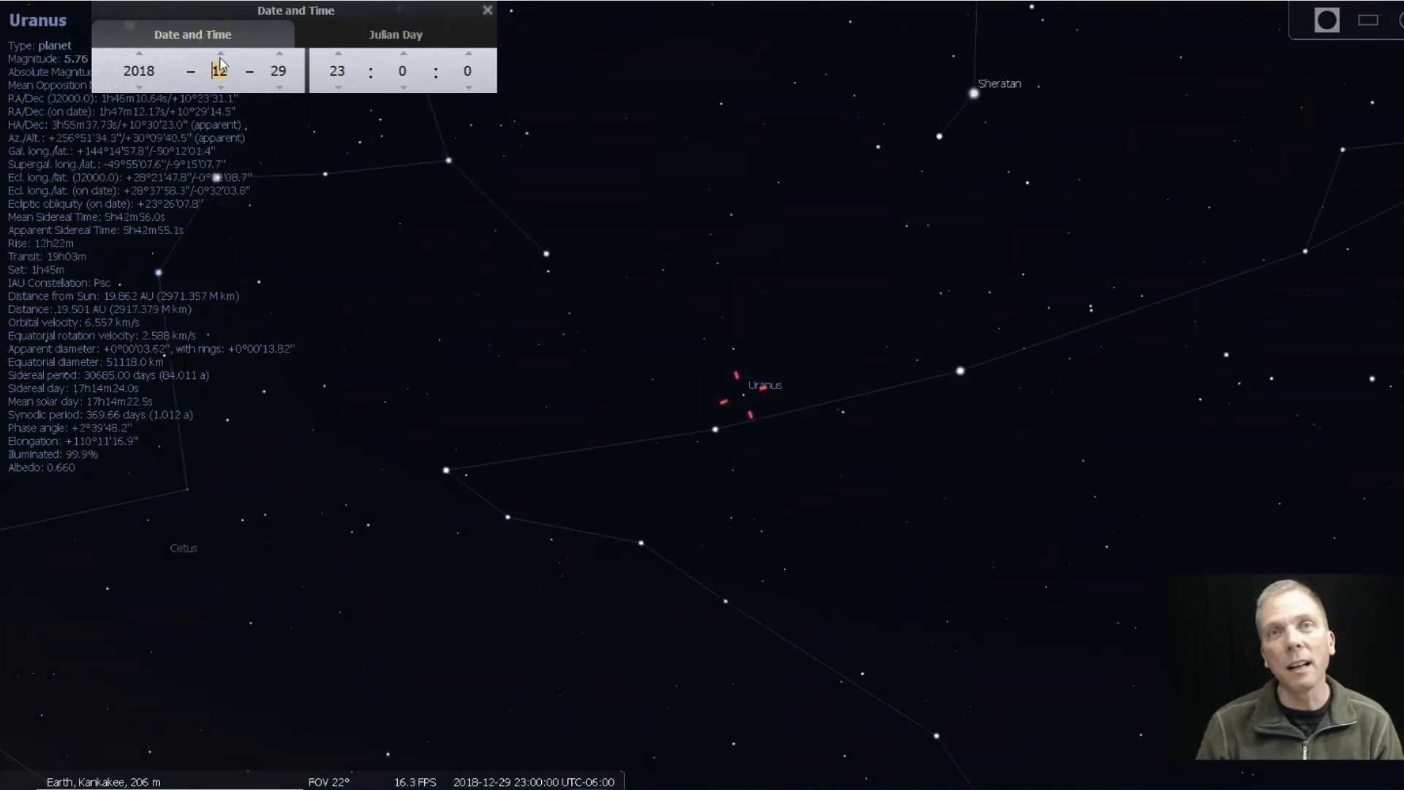
pyautogui.click(221, 55)
pyautogui.click(221, 88)
pyautogui.click(221, 87)
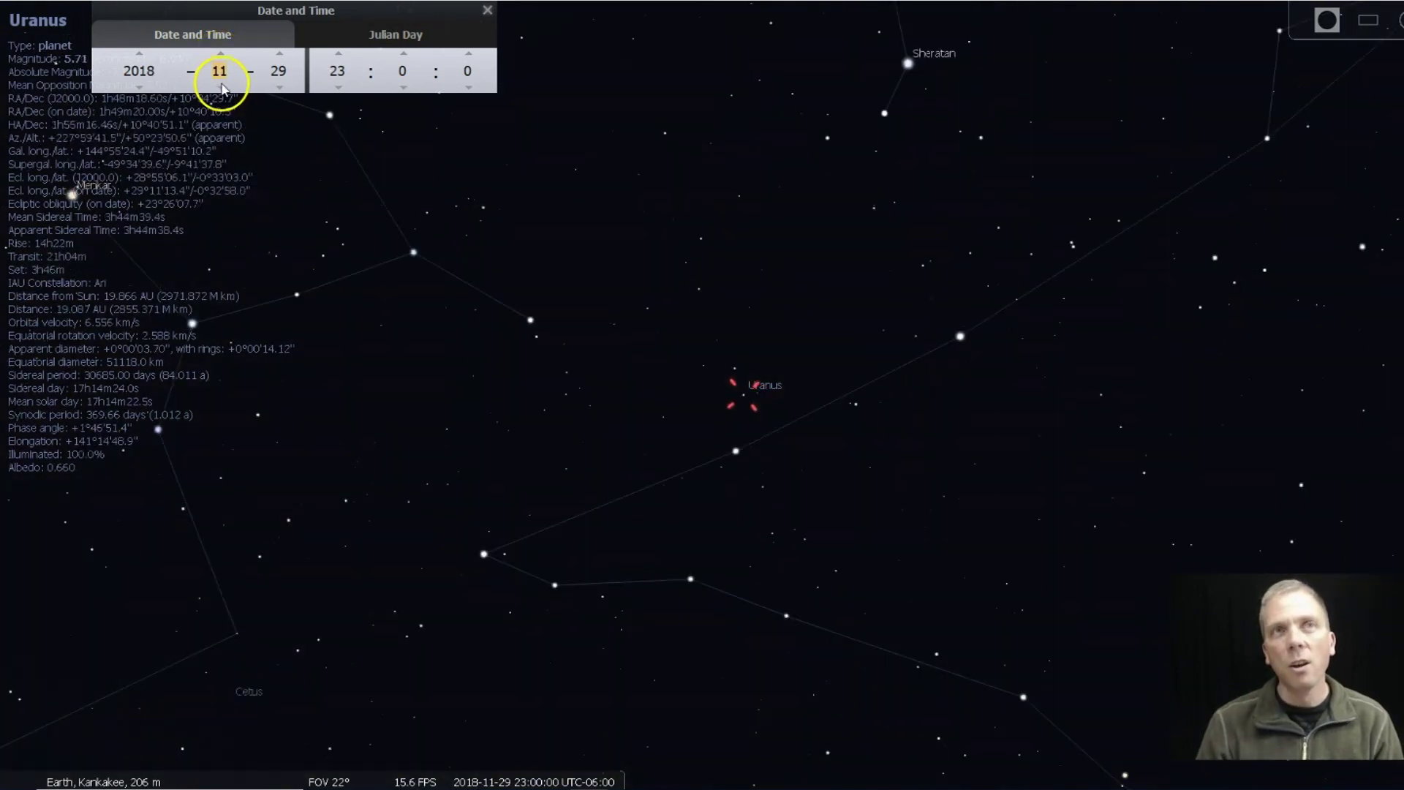